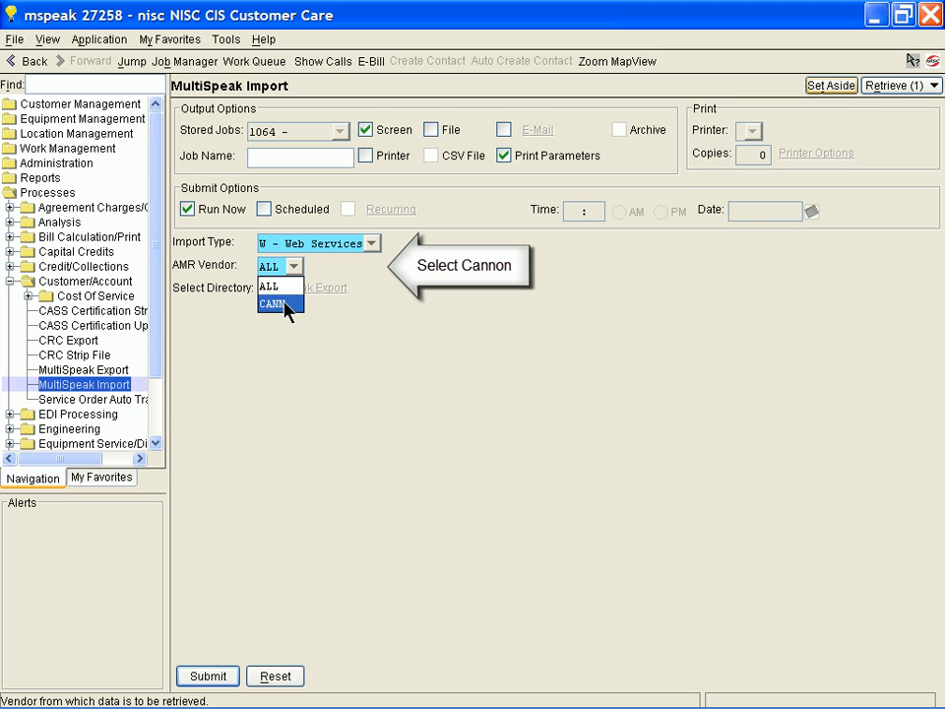
Run the MultiSpeak web services import for AMR vendor CANN and close the completed job window.
left_click(285, 306)
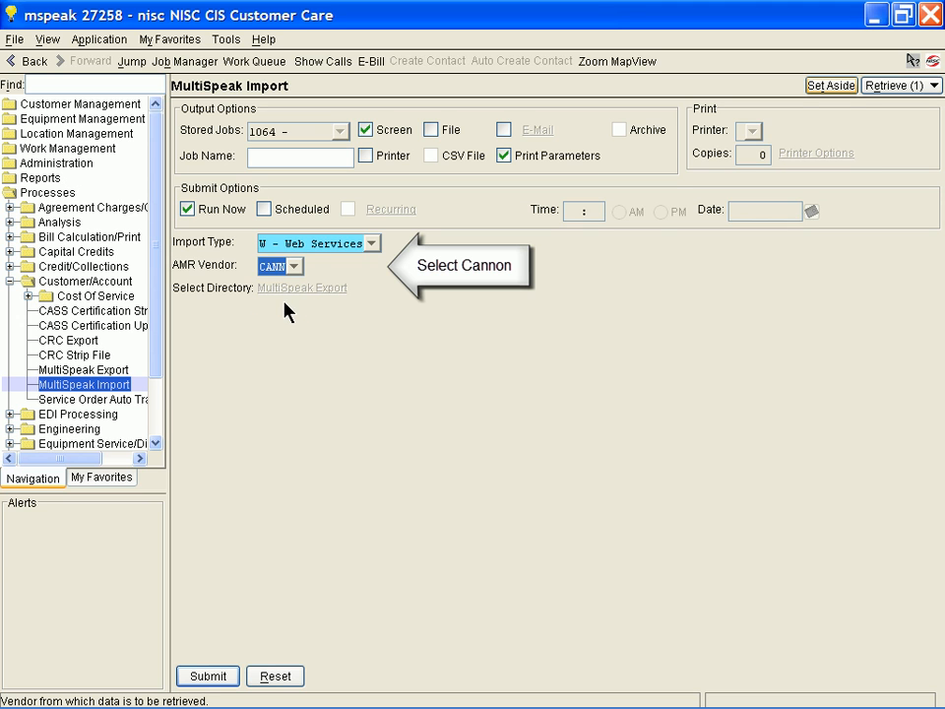
left_click(209, 676)
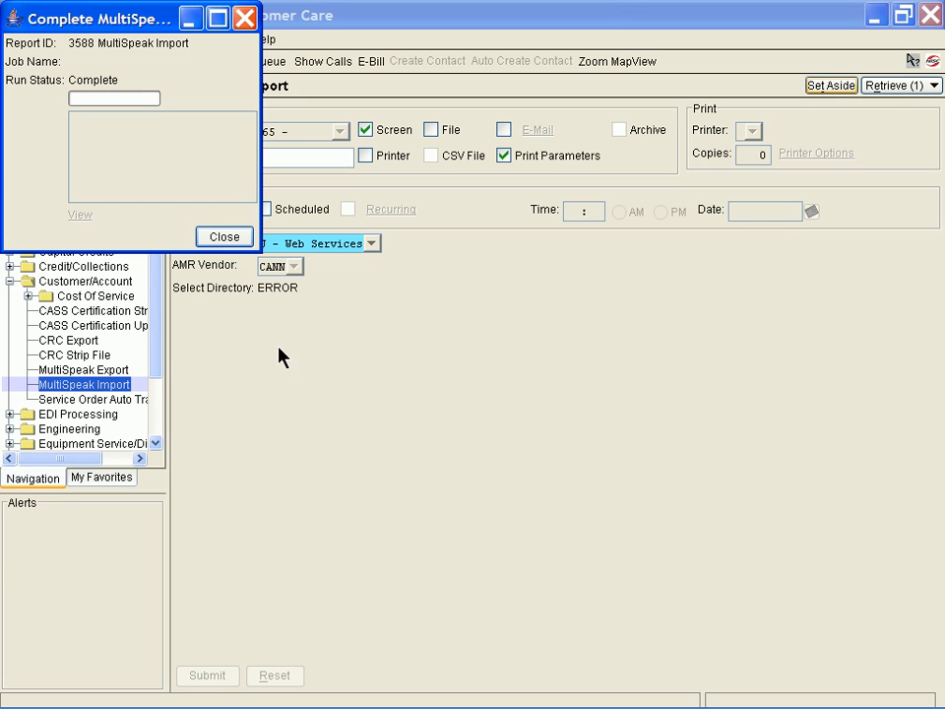
left_click(229, 238)
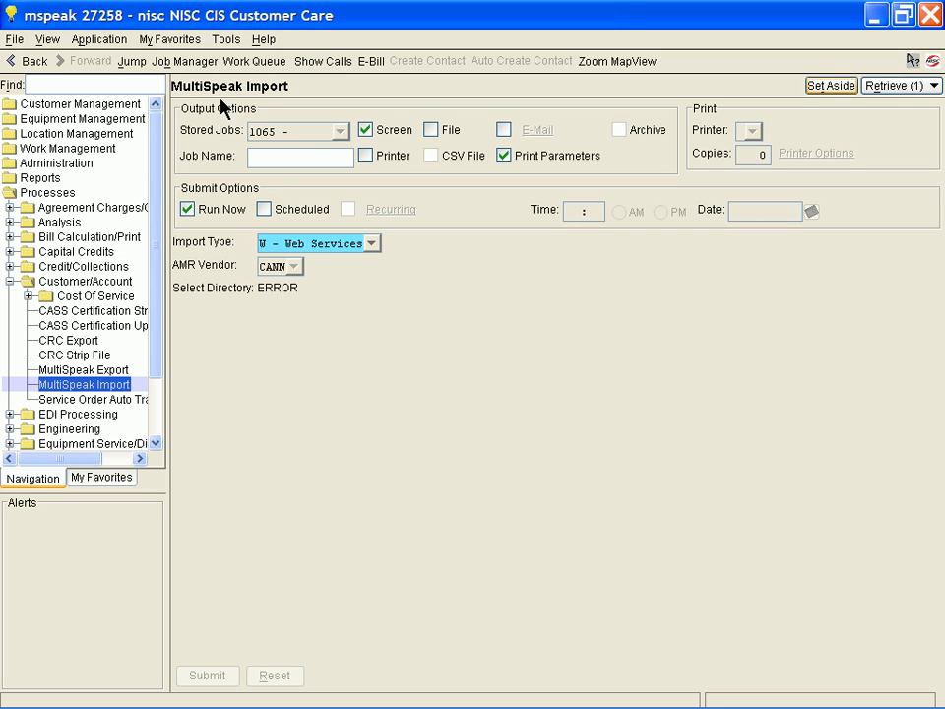
Open Meter Inventory for meter 78757 and show its AMR/OMR information.
left_click(163, 37)
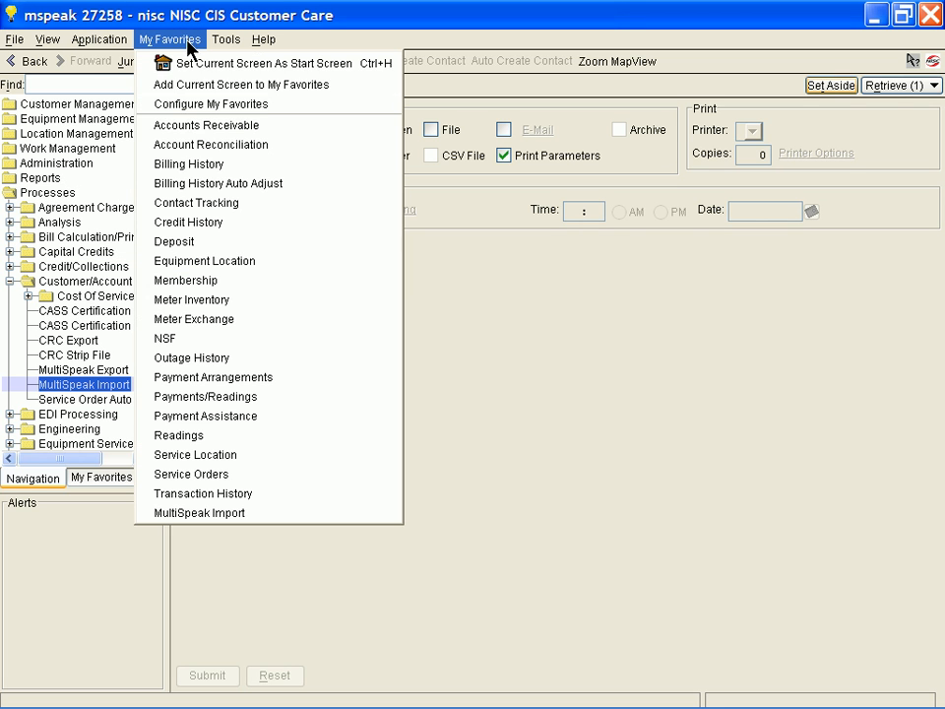
left_click(246, 302)
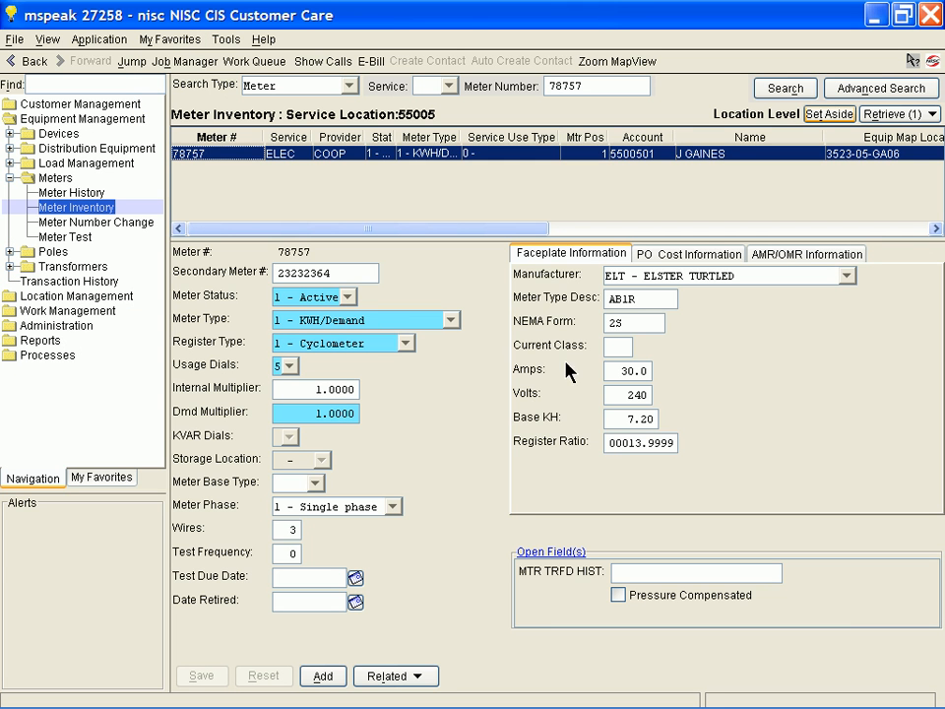
left_click(796, 256)
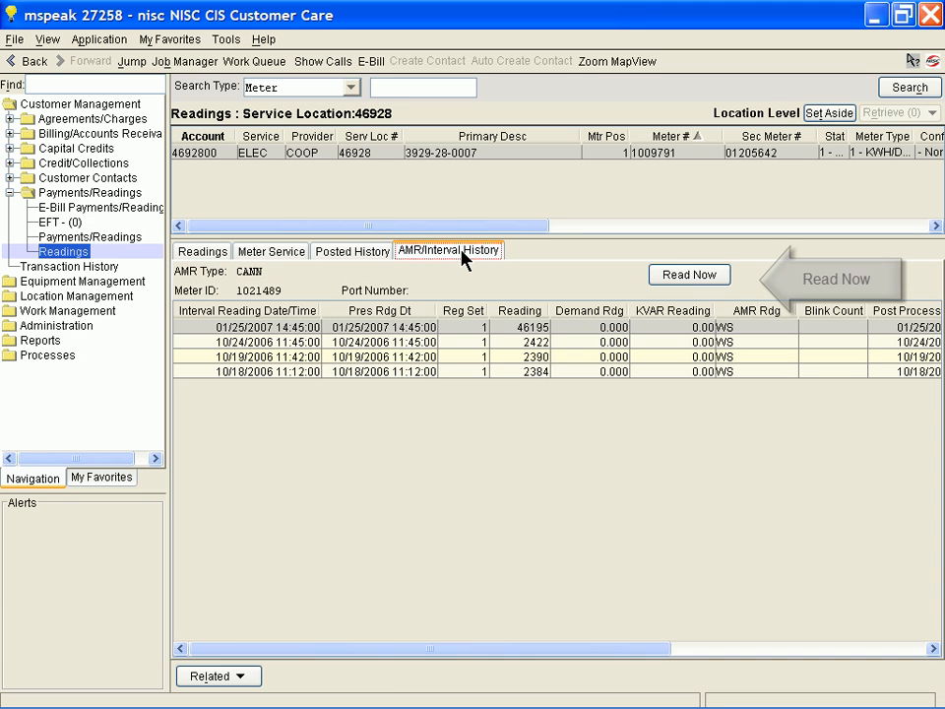
Request an immediate AMR reading for meter 1009791.
left_click(687, 278)
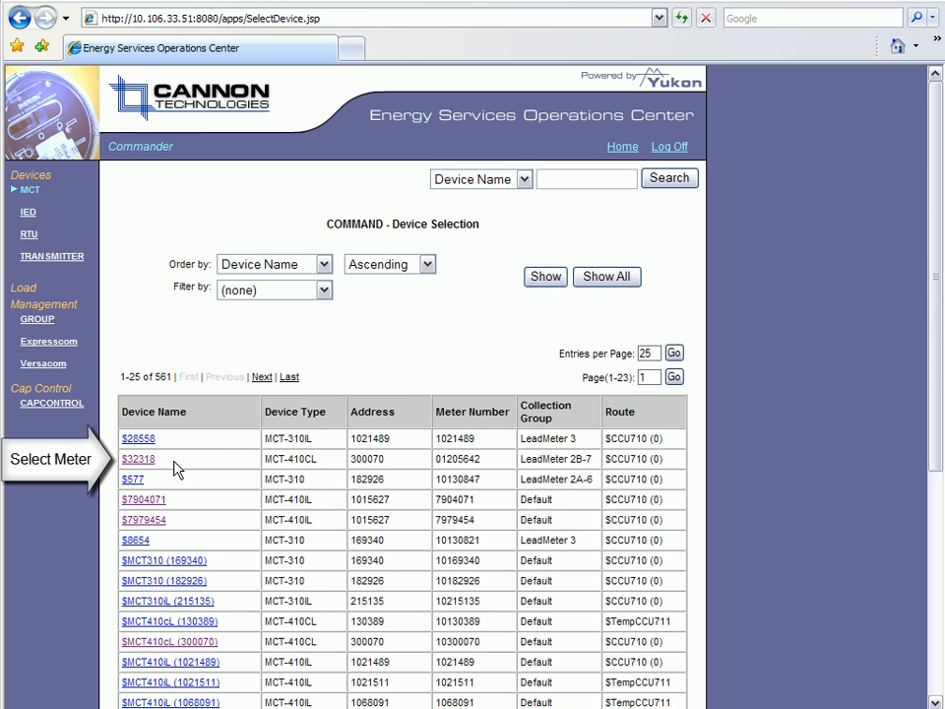
Switch to Cannon's Energy Services Operations Center, open device $32318 and show its customer and service location details.
left_click(139, 459)
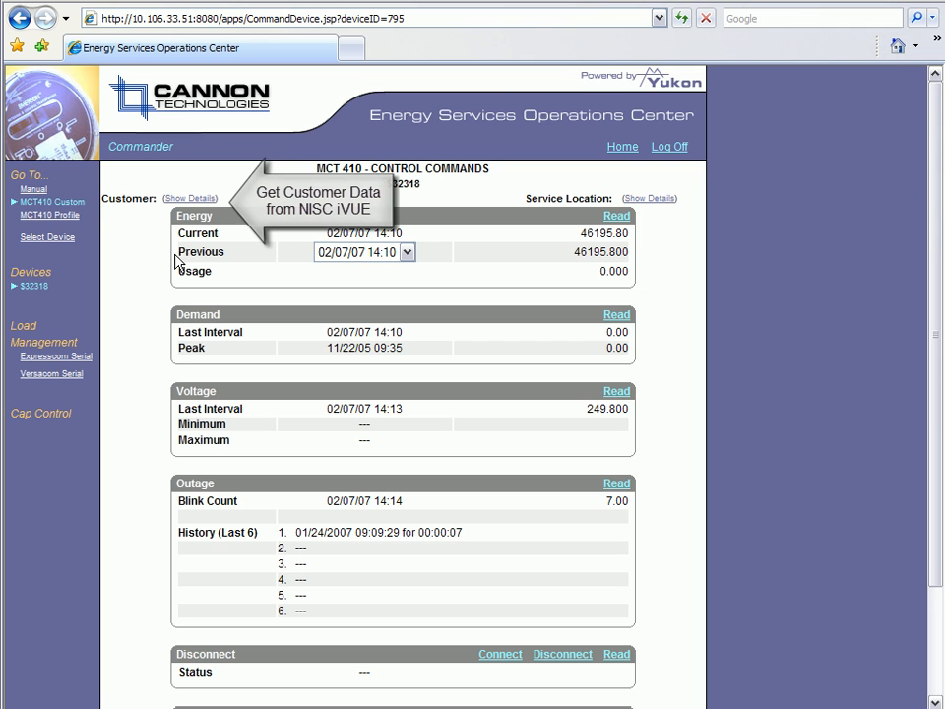
left_click(214, 199)
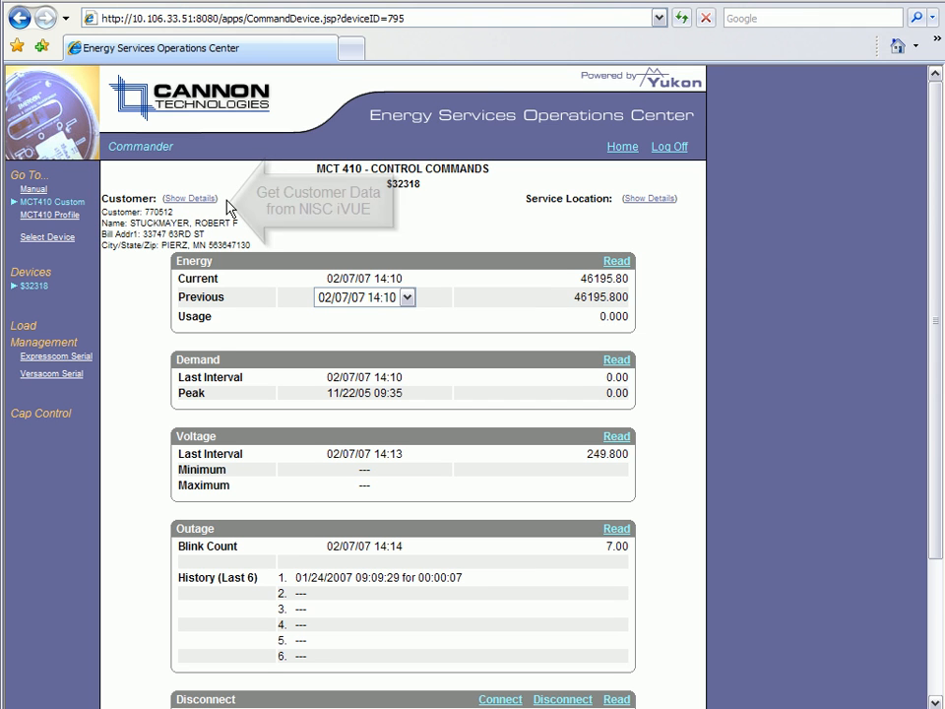
left_click(647, 199)
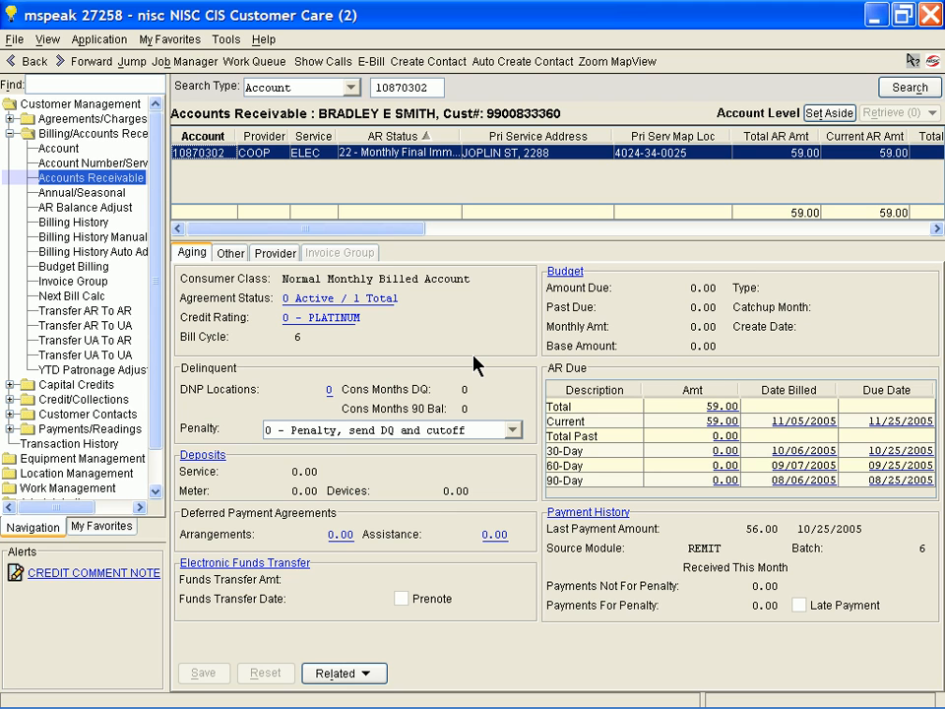
Add a change-of-service order of type RECS-WF - Reconnect-Same Customer-WF for the current customer's account and accept it.
left_click(187, 40)
left_click(272, 477)
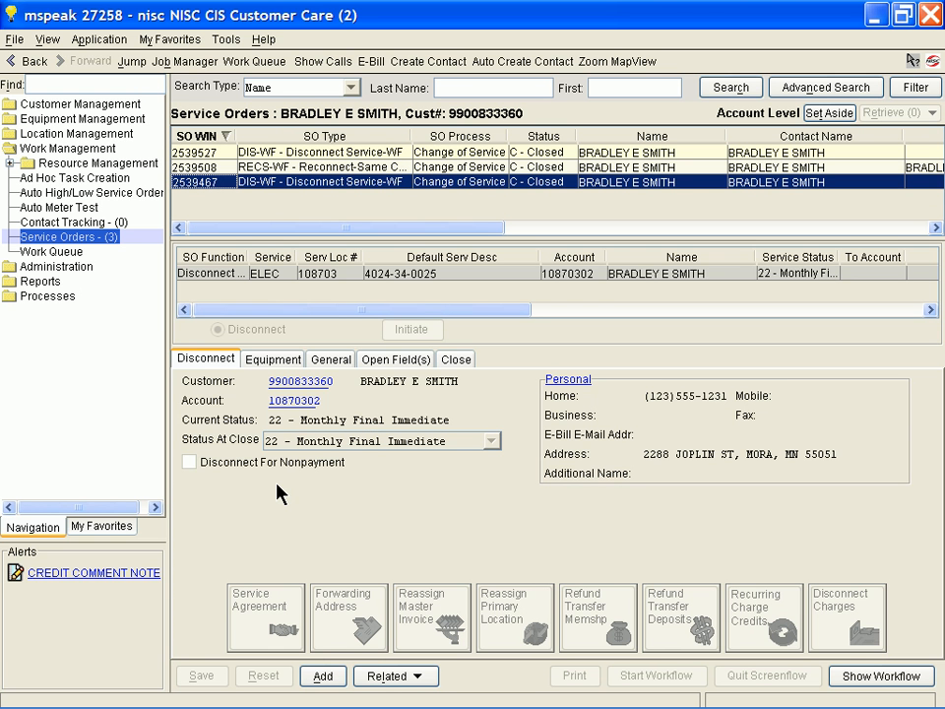
left_click(323, 676)
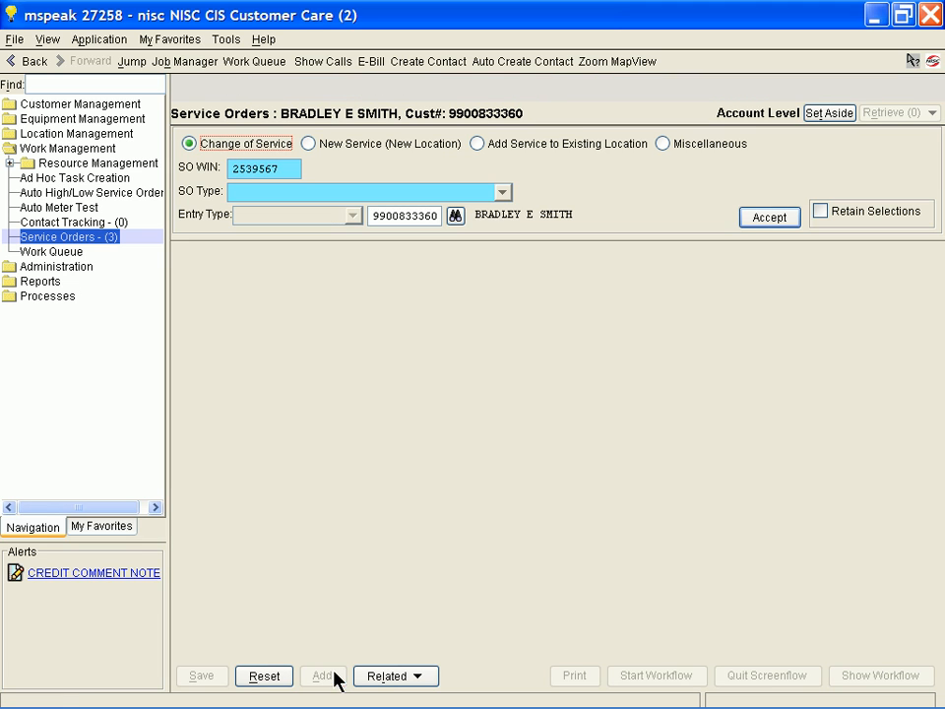
left_click(349, 194)
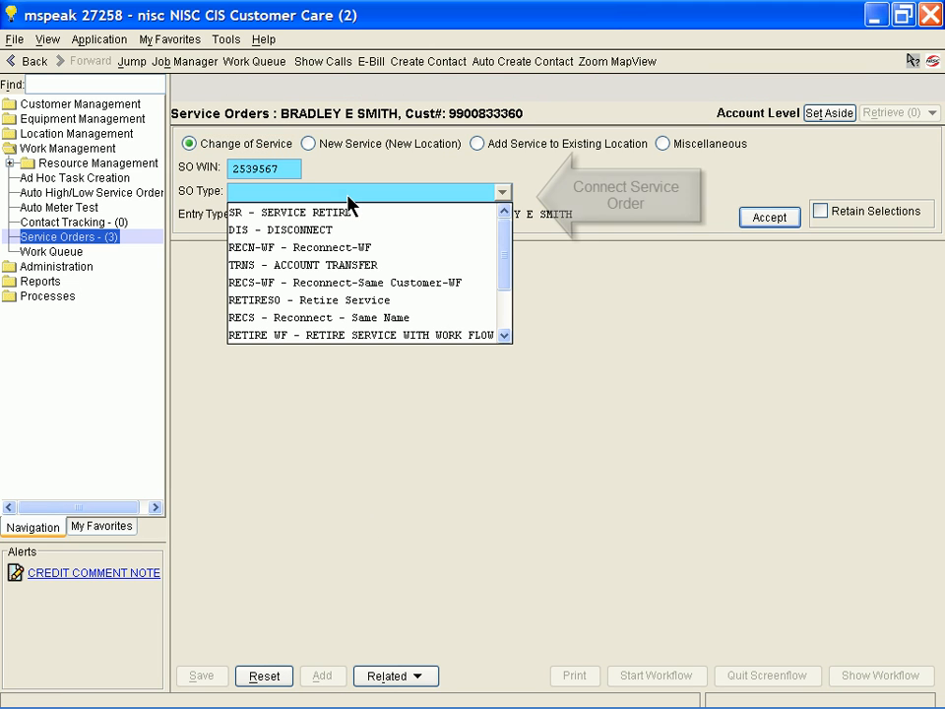
left_click(363, 283)
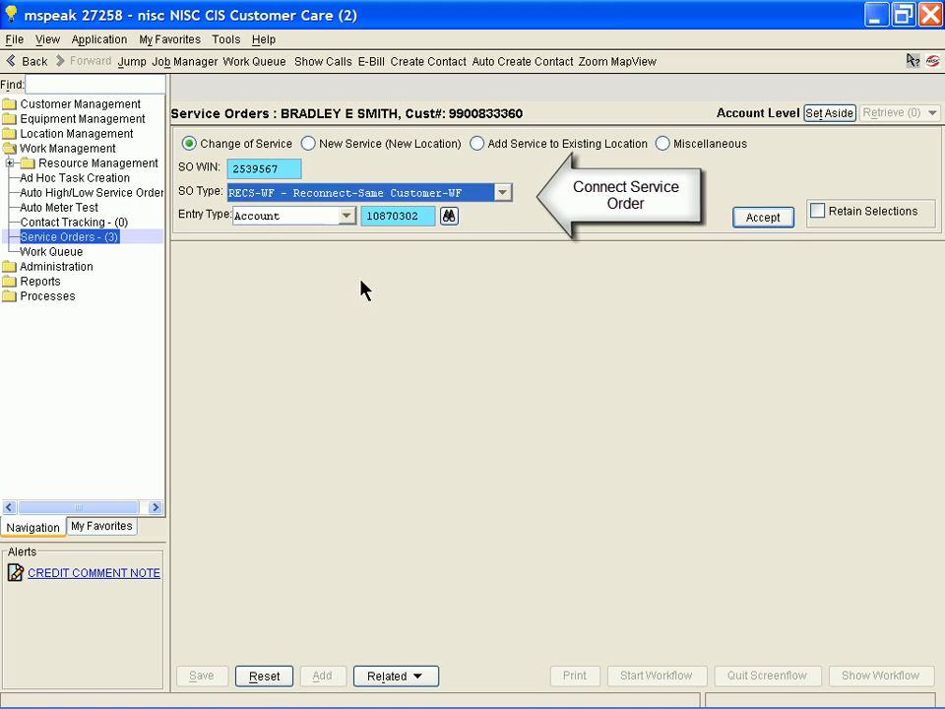
left_click(761, 217)
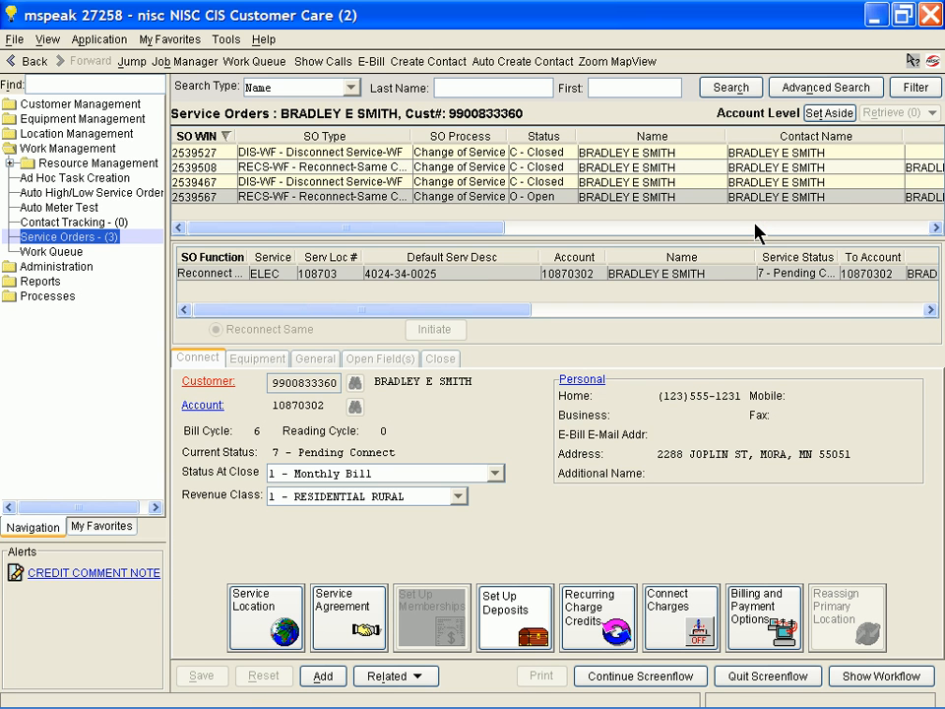
Continue the service order's screenflow to equipment processing and install meter 78767, keeping its default reading register values.
left_click(660, 678)
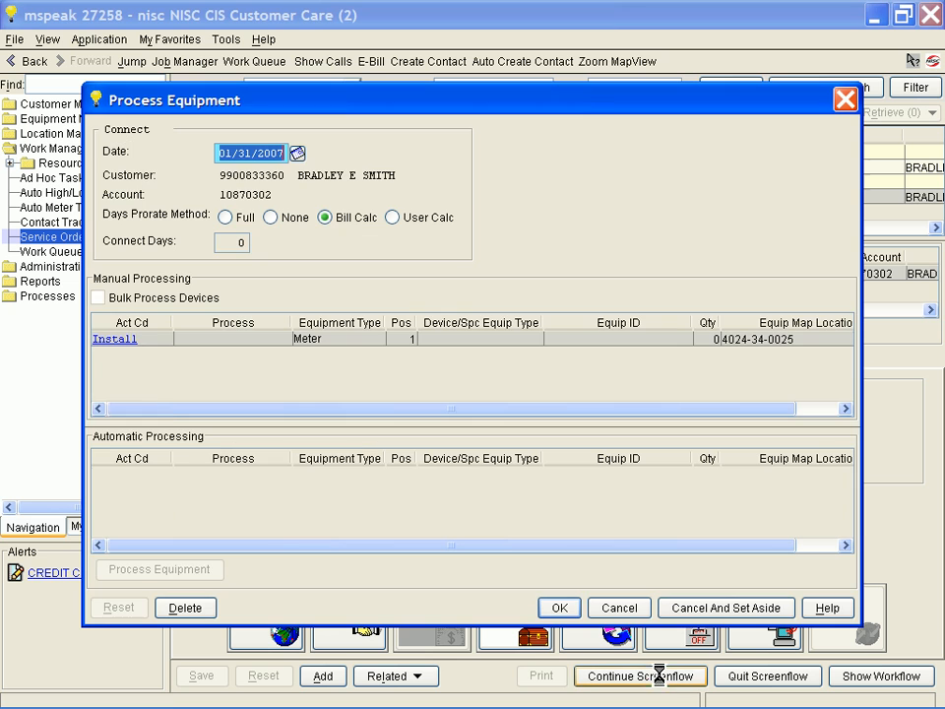
left_click(117, 340)
double_click(118, 346)
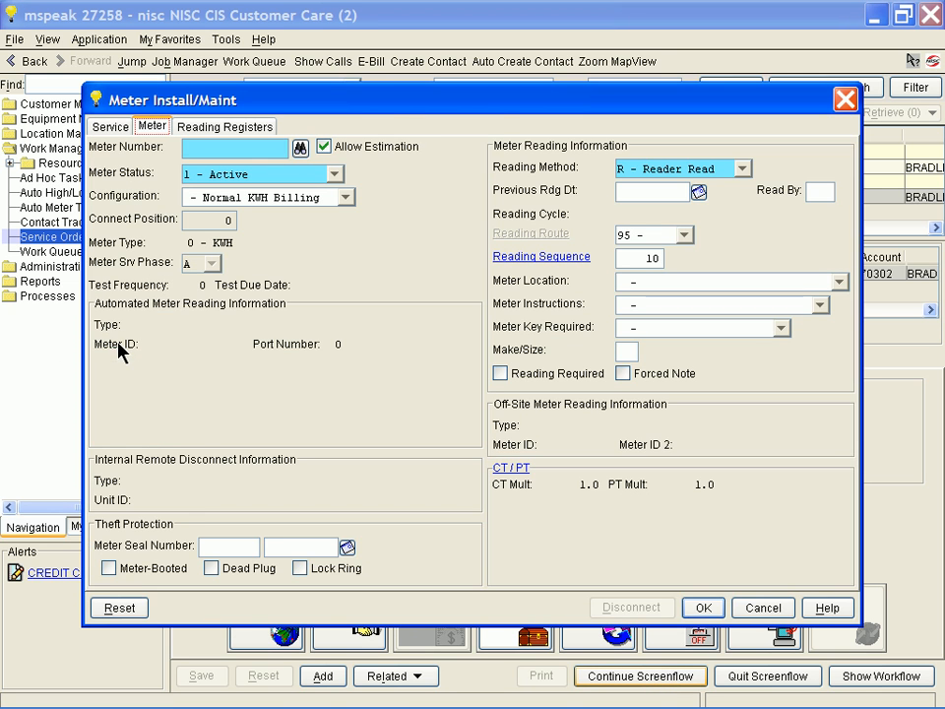
left_click(223, 148)
type("78767")
left_click(232, 130)
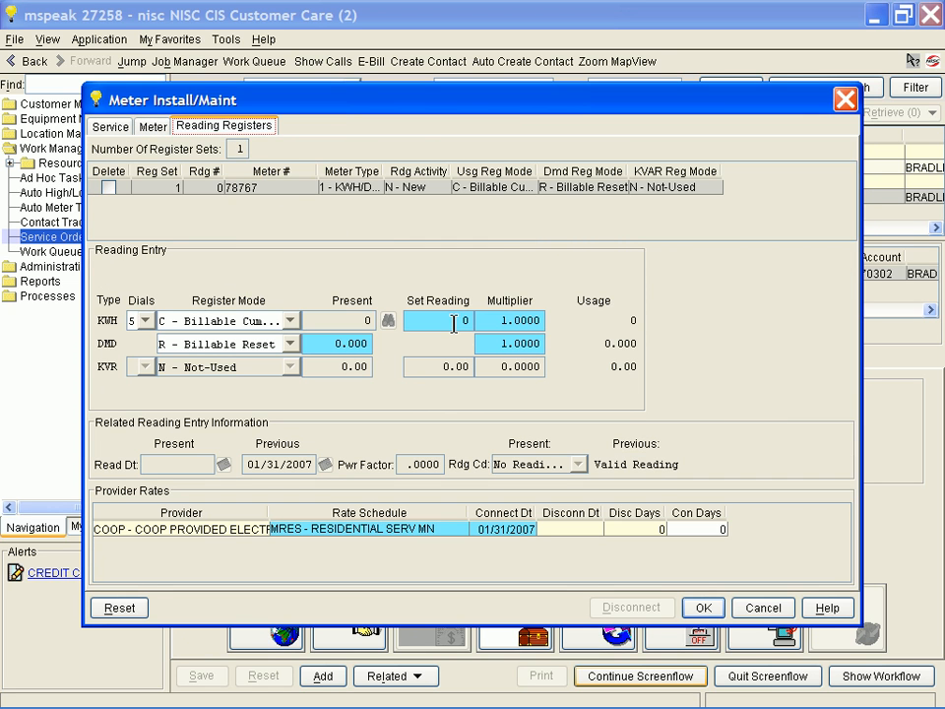
left_click(701, 606)
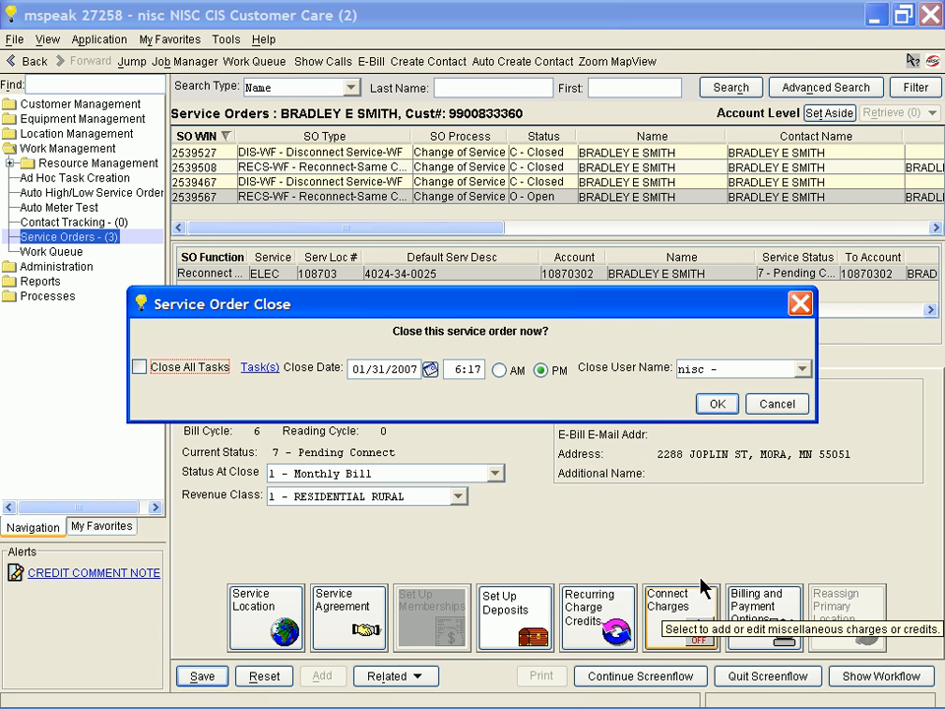
left_click(713, 404)
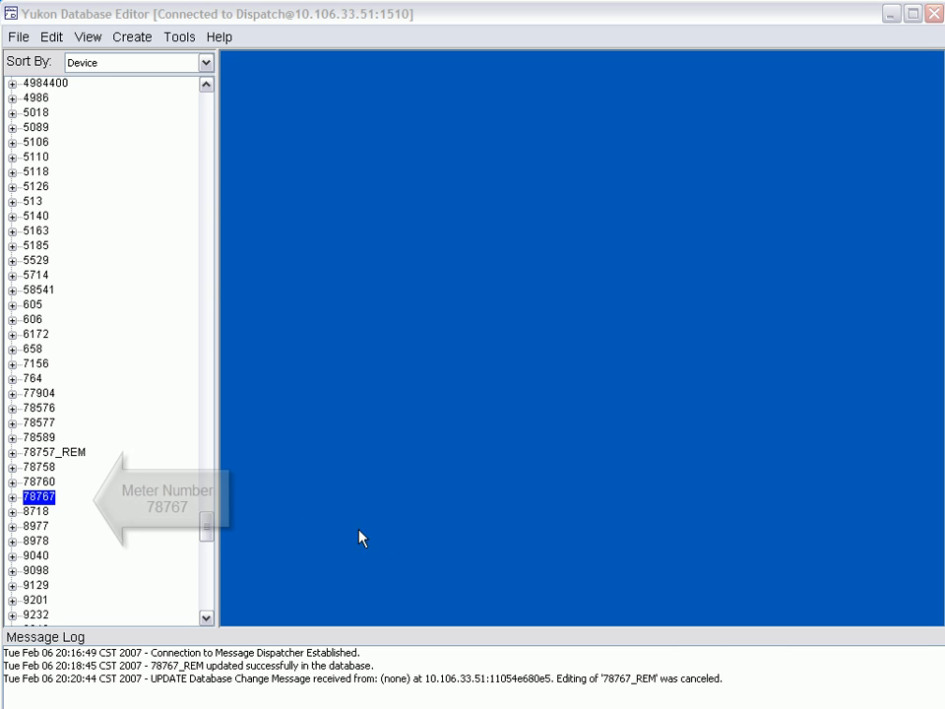
Switch to the Yukon Database Editor and open the device record for meter 78767.
double_click(48, 503)
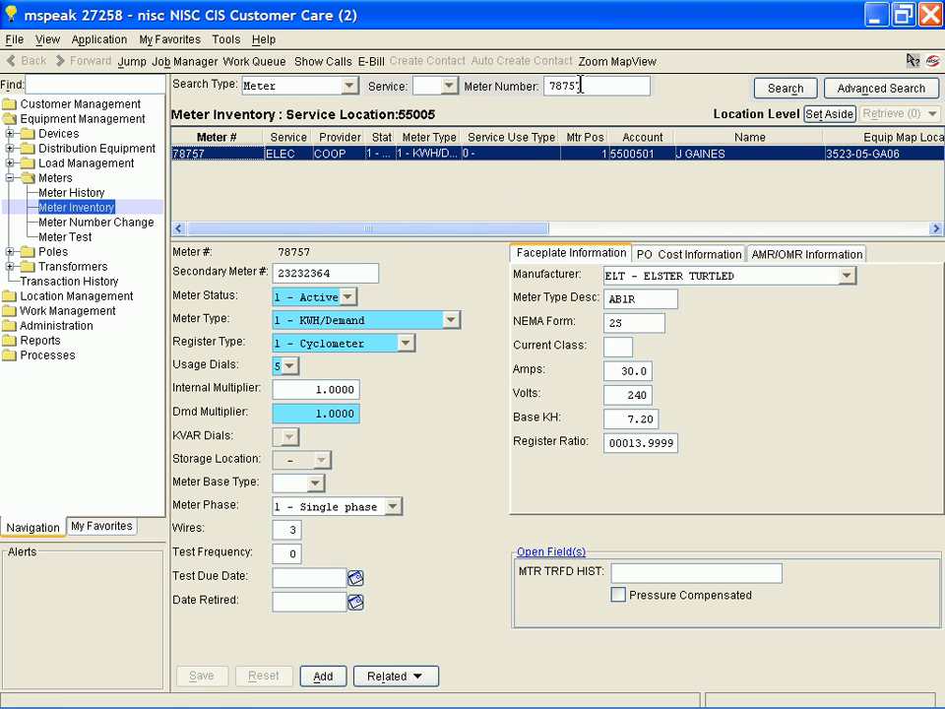
Switch to NISC CIS Customer Care and look up meter 78590 in Meter Inventory.
left_click_drag(561, 86, 608, 85)
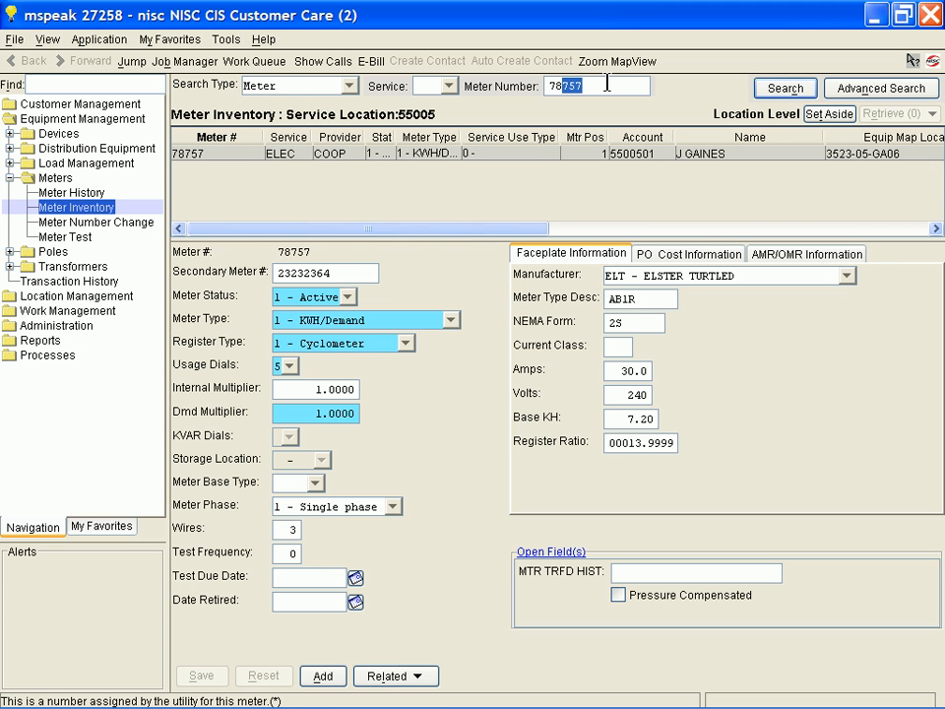
type("590")
key("Return")
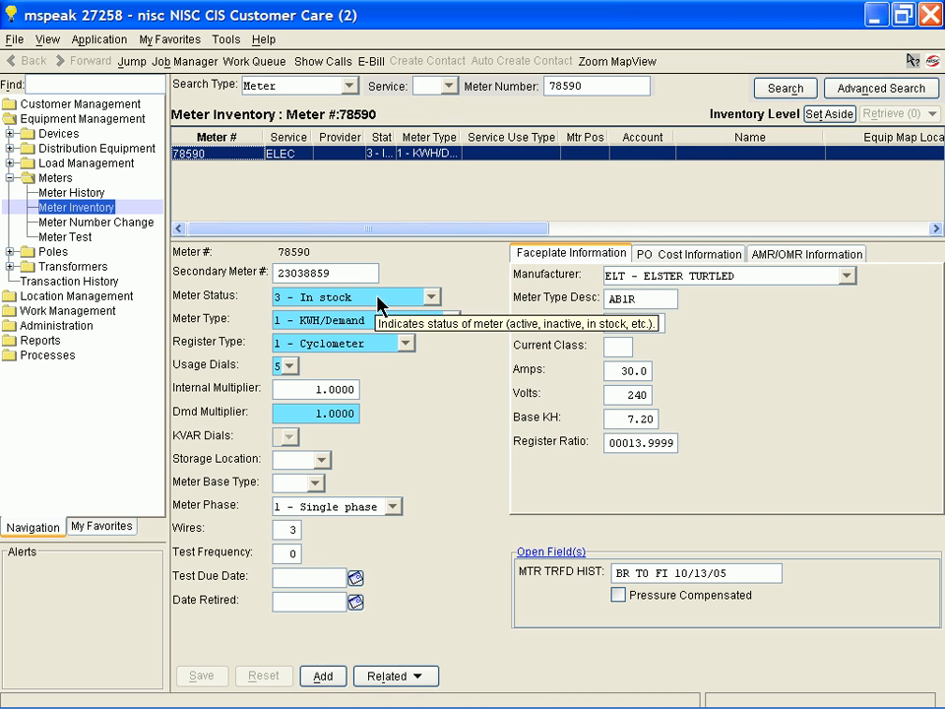
Look up meter 78757 and add a new meter exchange for its service location.
left_click_drag(559, 87, 597, 86)
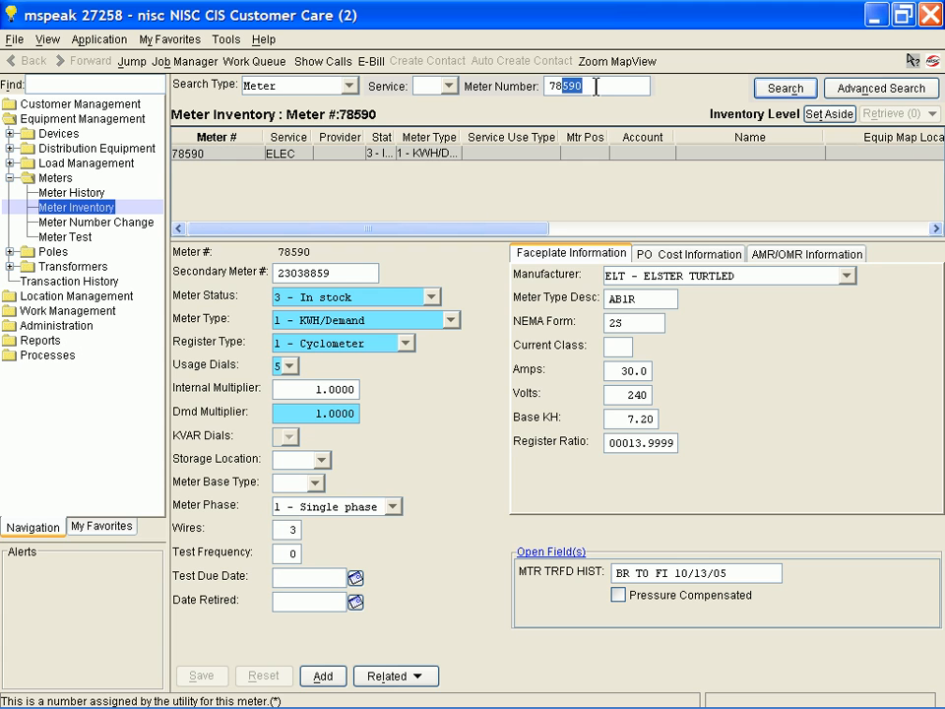
type("757")
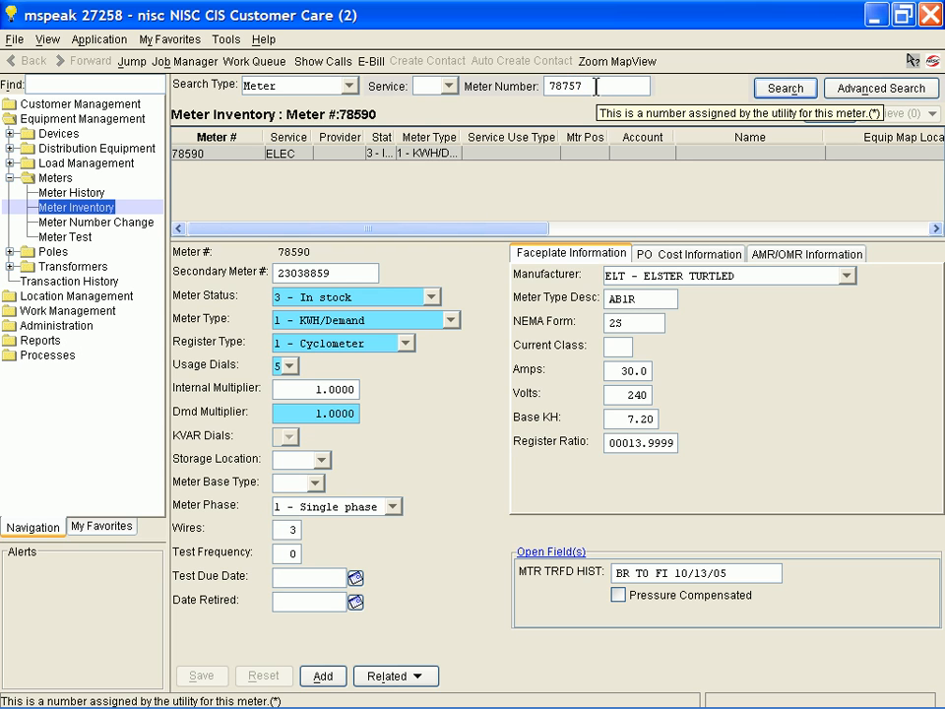
key("Return")
left_click(187, 43)
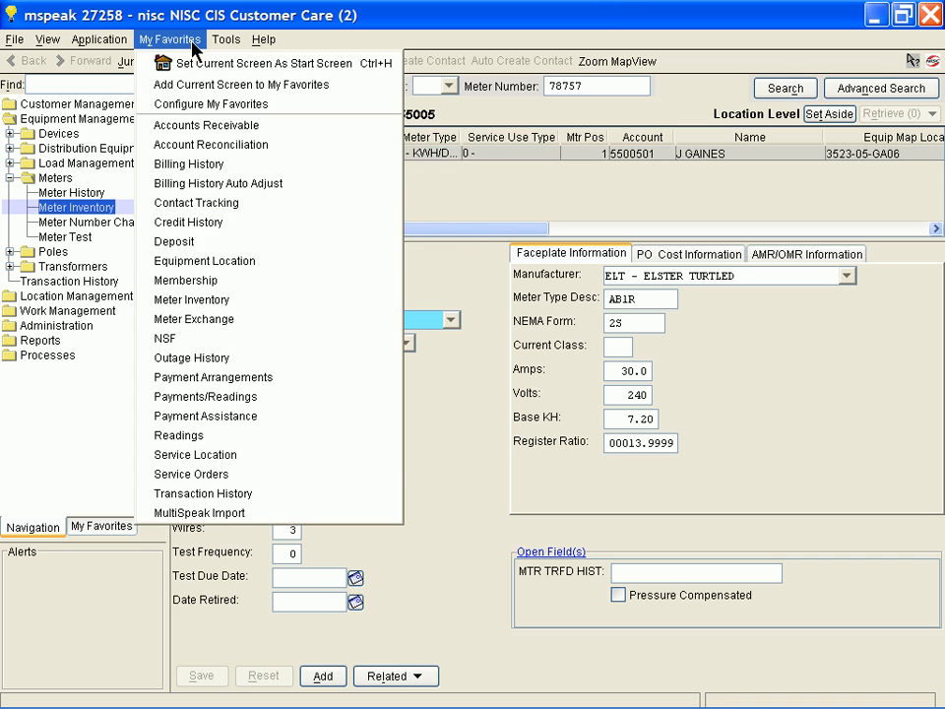
left_click(216, 319)
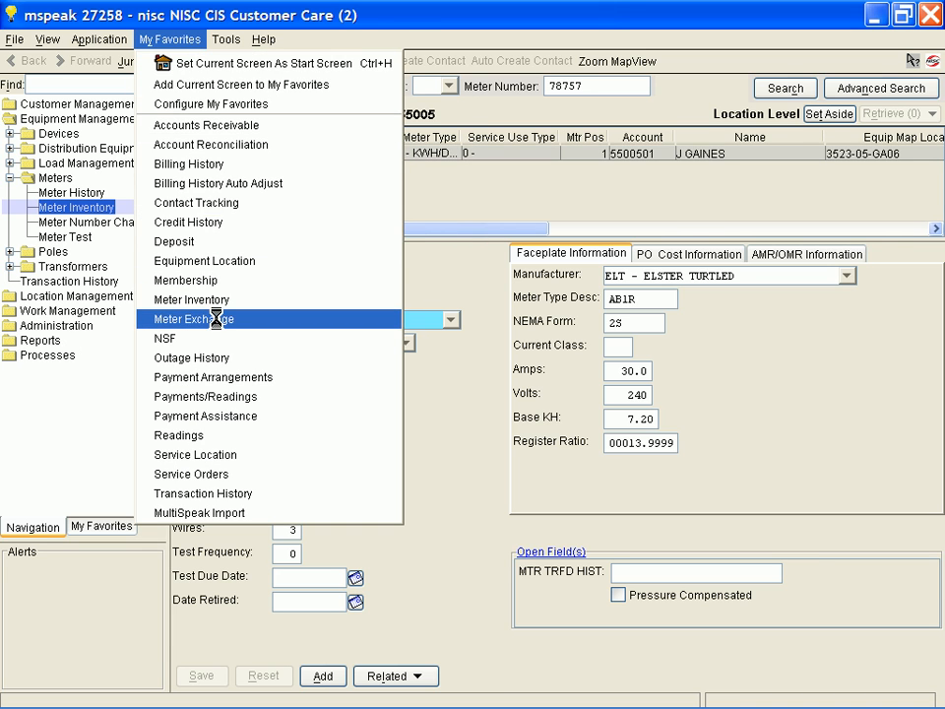
left_click(324, 677)
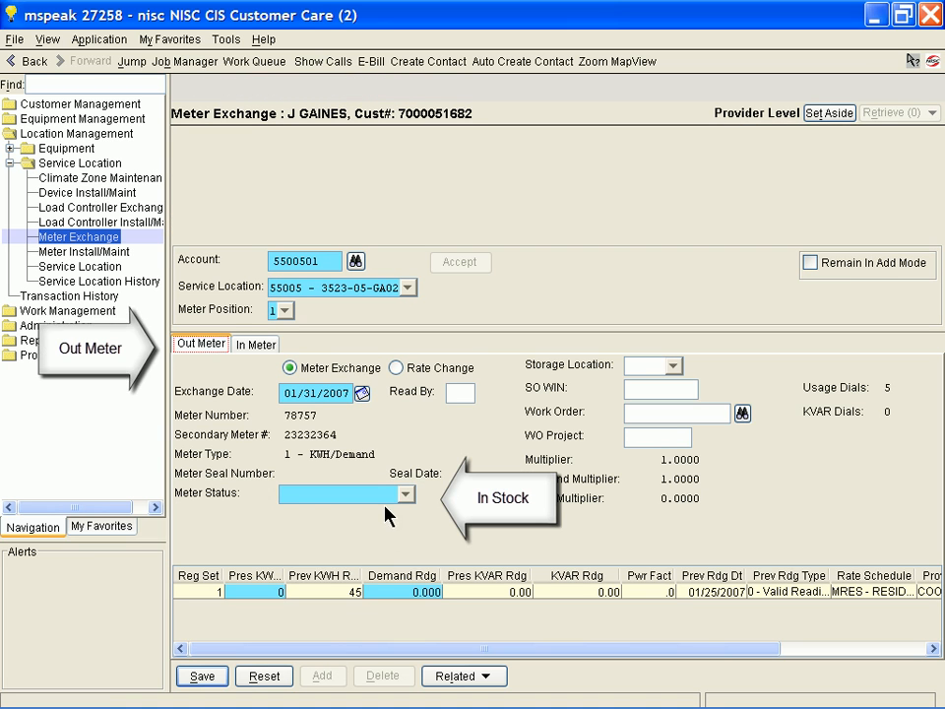
Set the out meter's status to 3 - In stock and its present KWH reading to 500, accepting the usage warning.
left_click(403, 493)
left_click(379, 516)
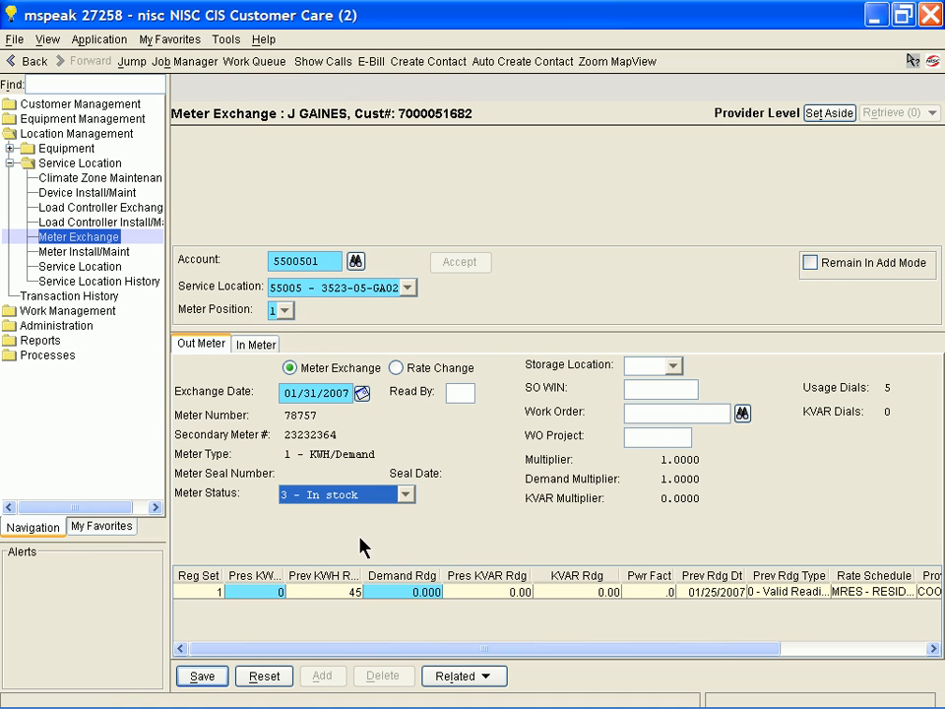
left_click(281, 592)
type("0")
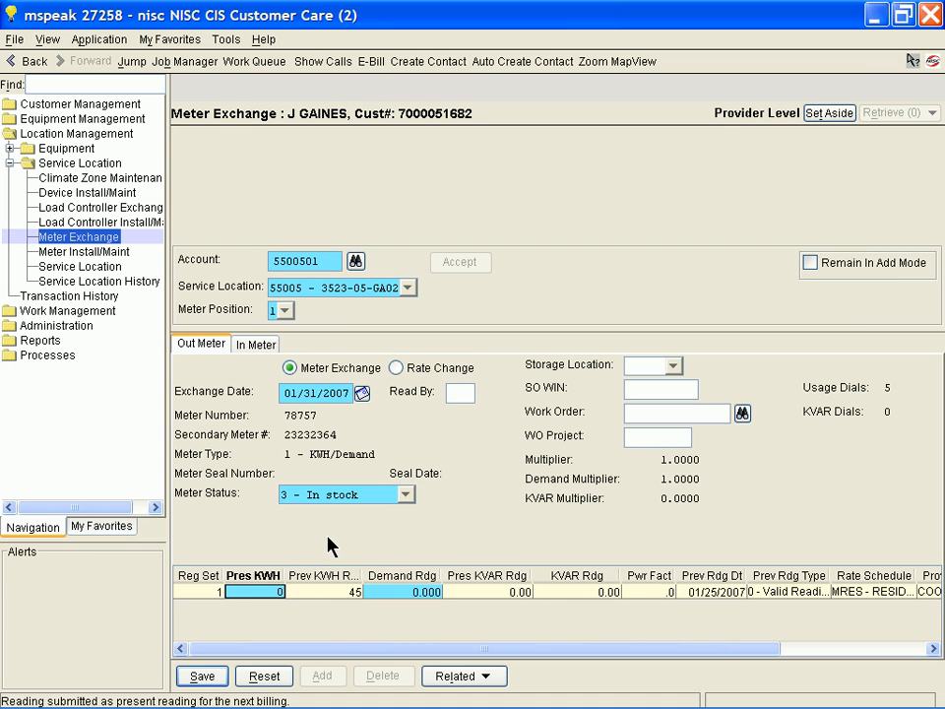
type("500")
left_click(258, 345)
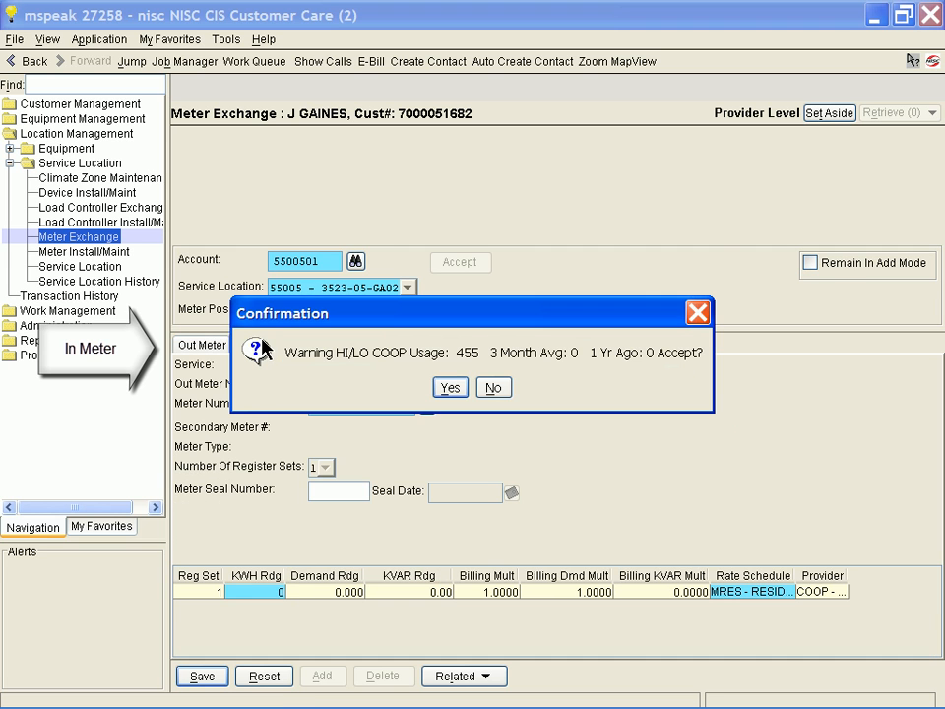
left_click(448, 388)
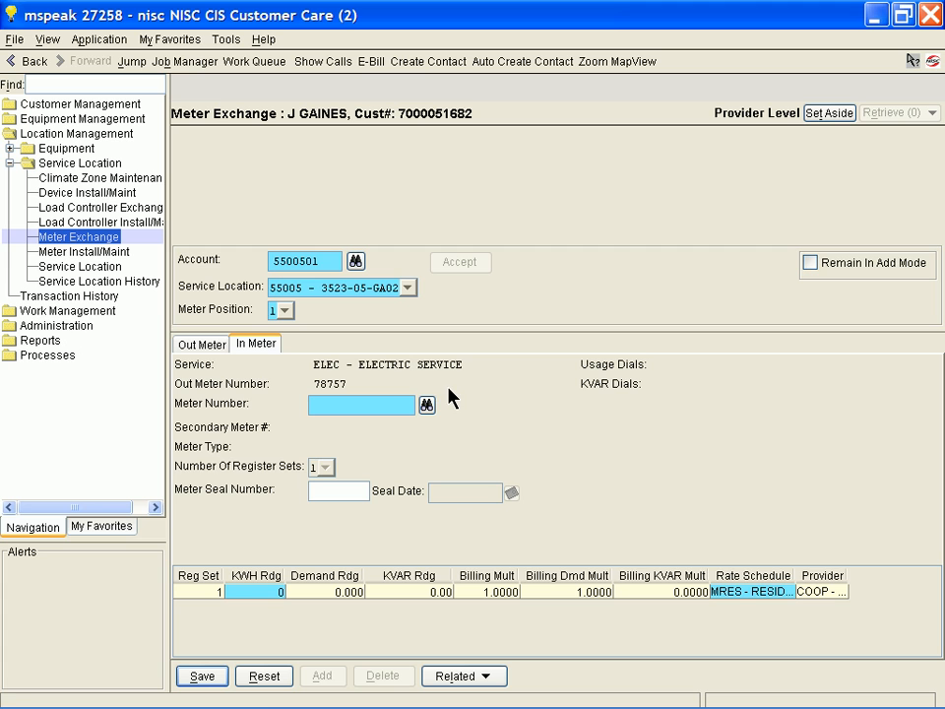
Set the in meter's number to 78590 and save the meter exchange, accepting the demand warning.
left_click(392, 404)
type("785")
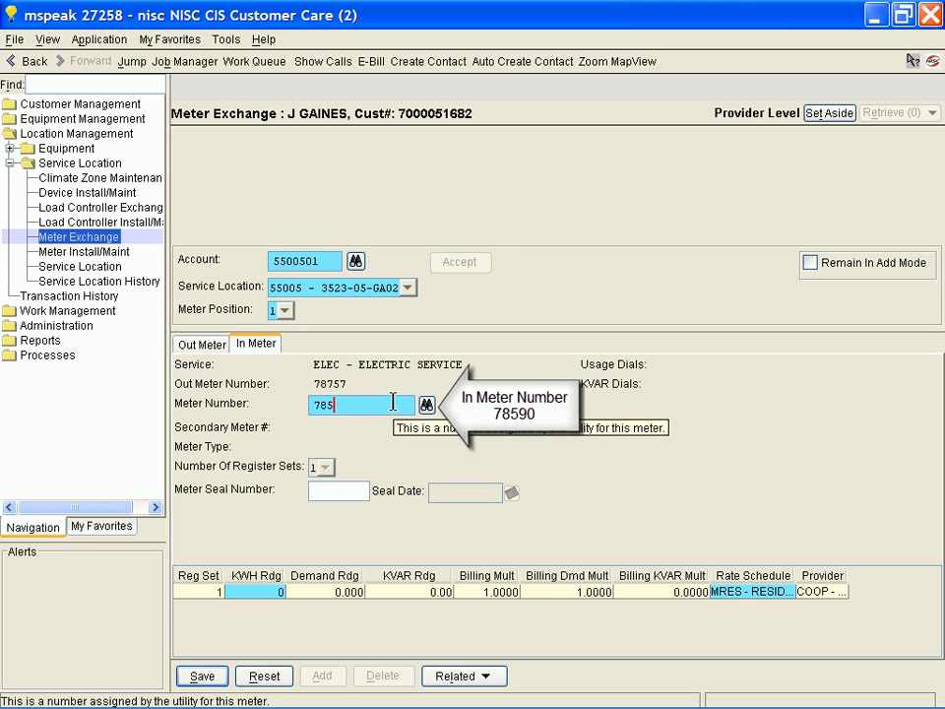
type("90")
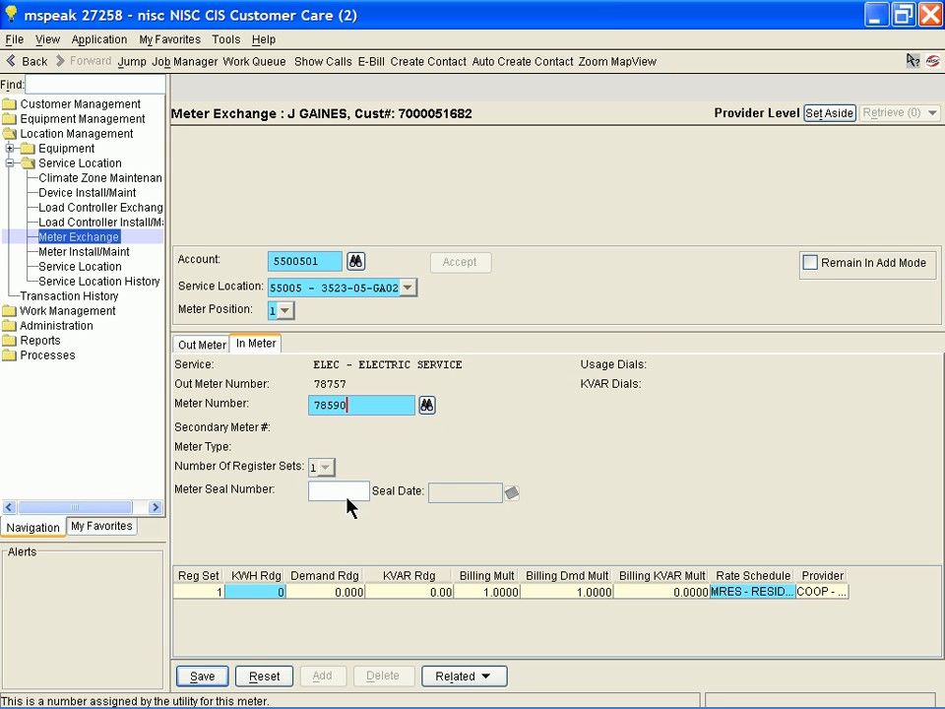
left_click(218, 666)
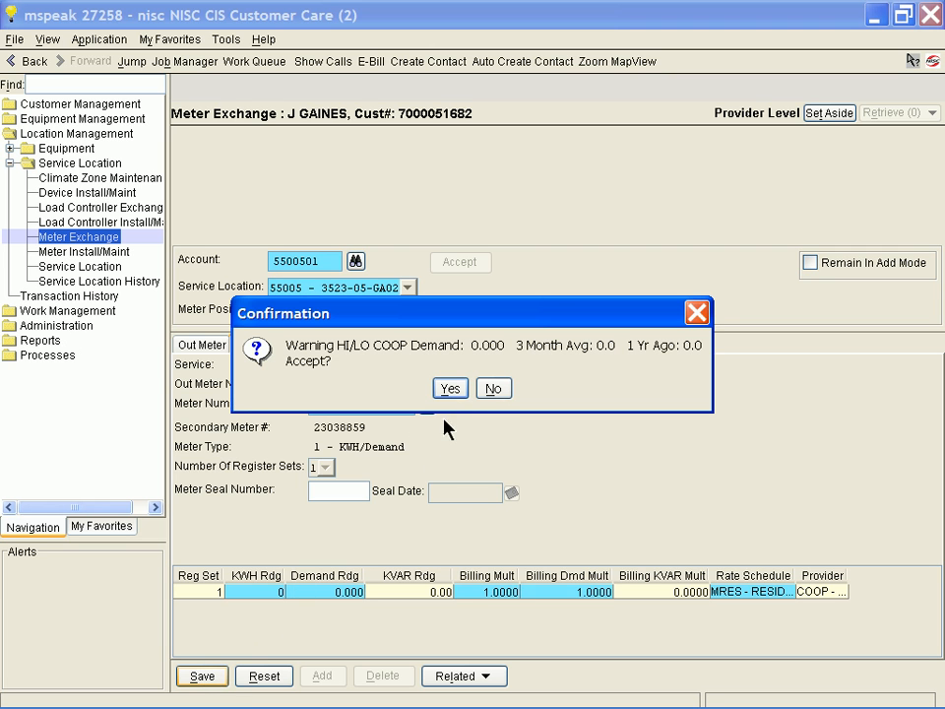
left_click(450, 389)
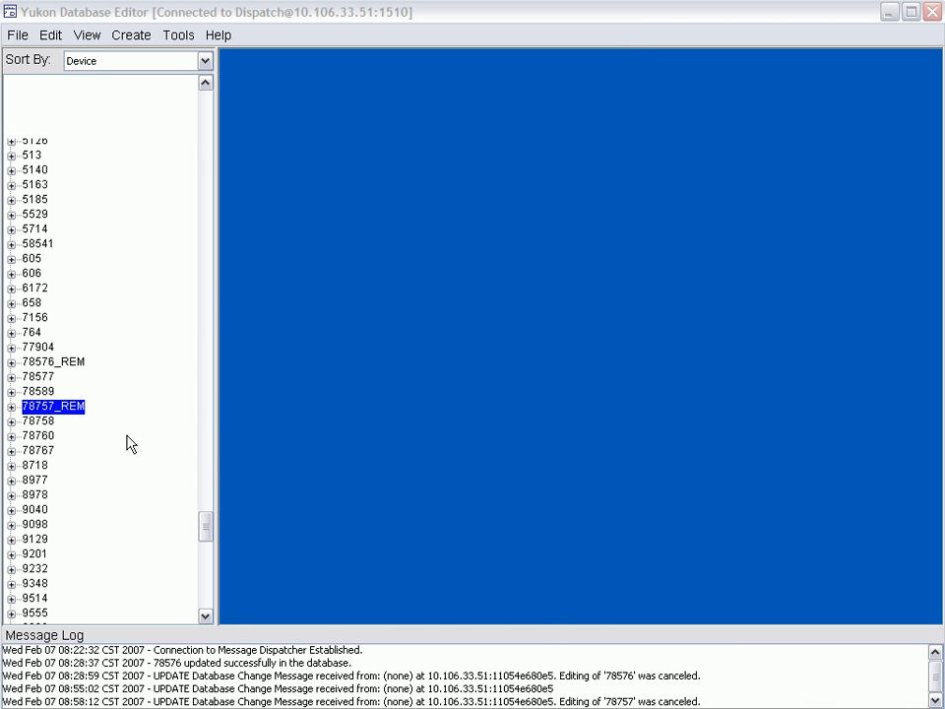
Switch to the Yukon Database Editor and open the device records for 78757_REM and 78590.
double_click(74, 412)
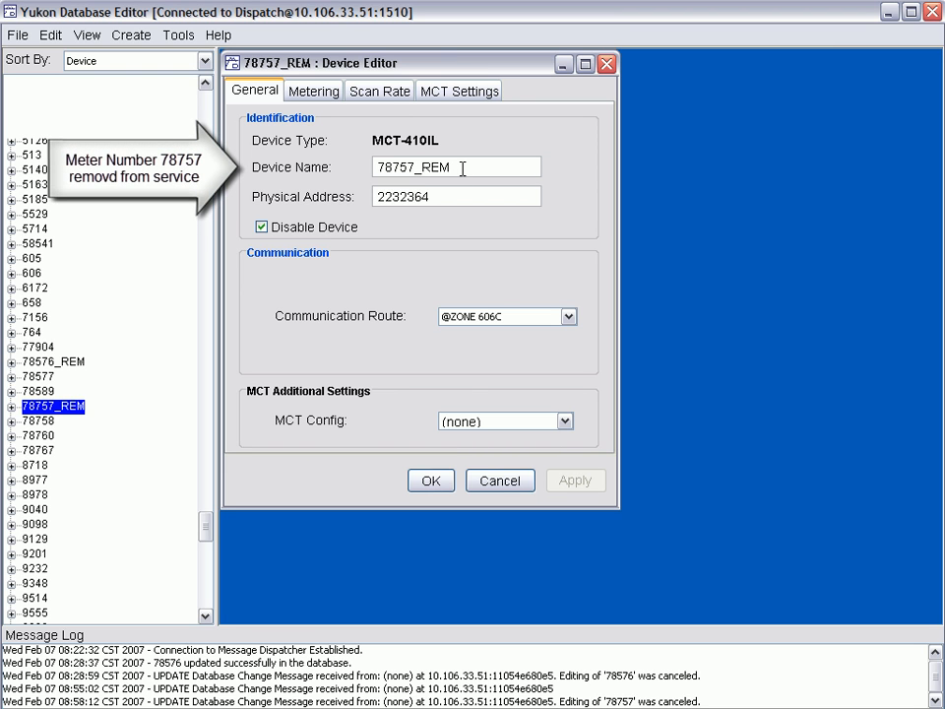
left_click(51, 392)
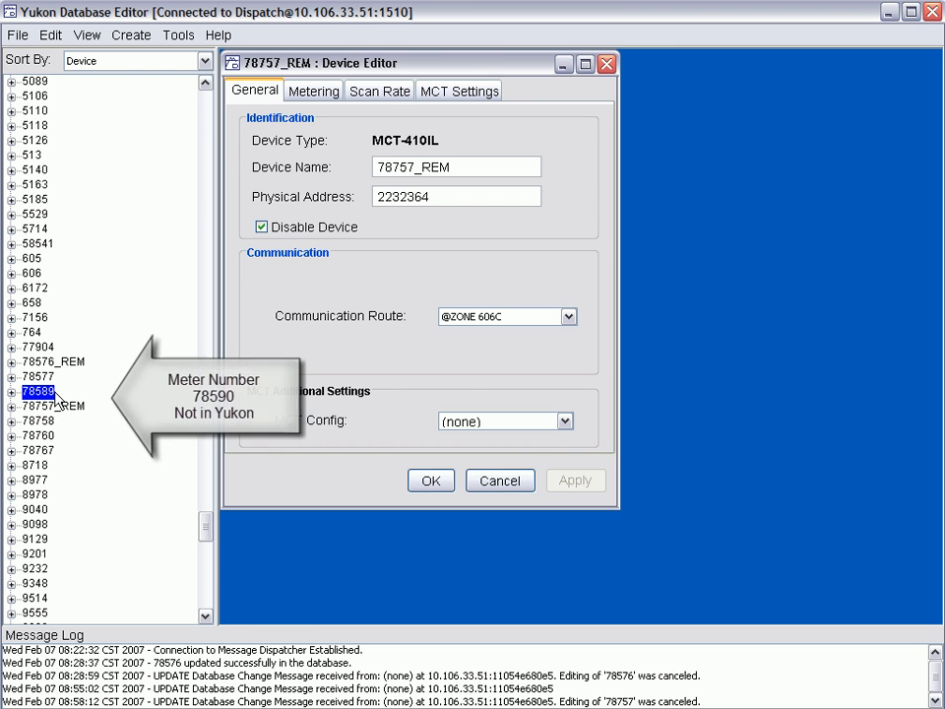
left_click(55, 408)
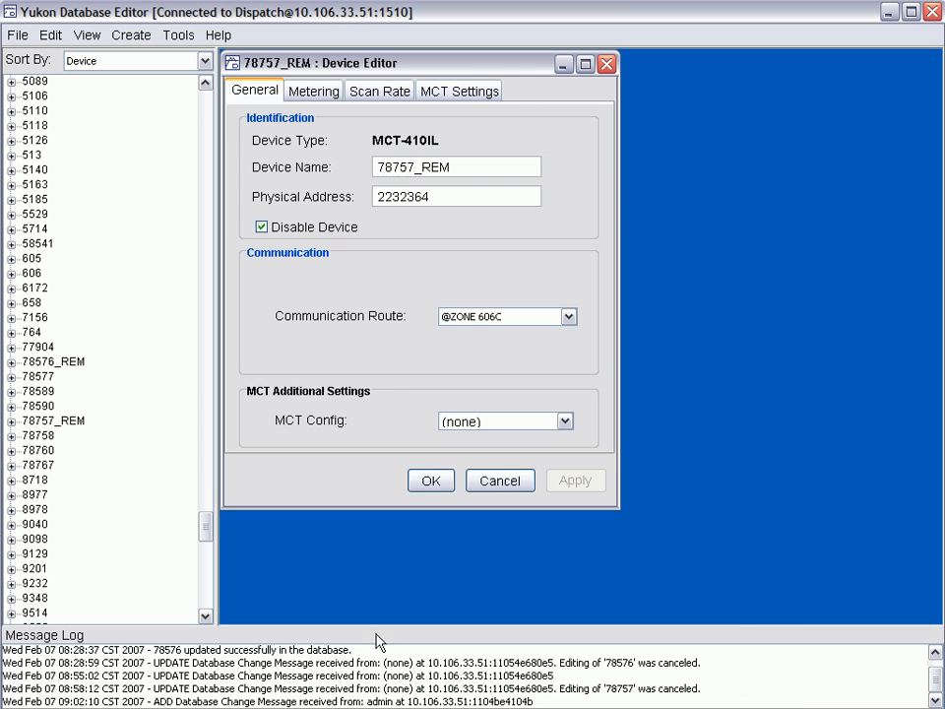
double_click(51, 410)
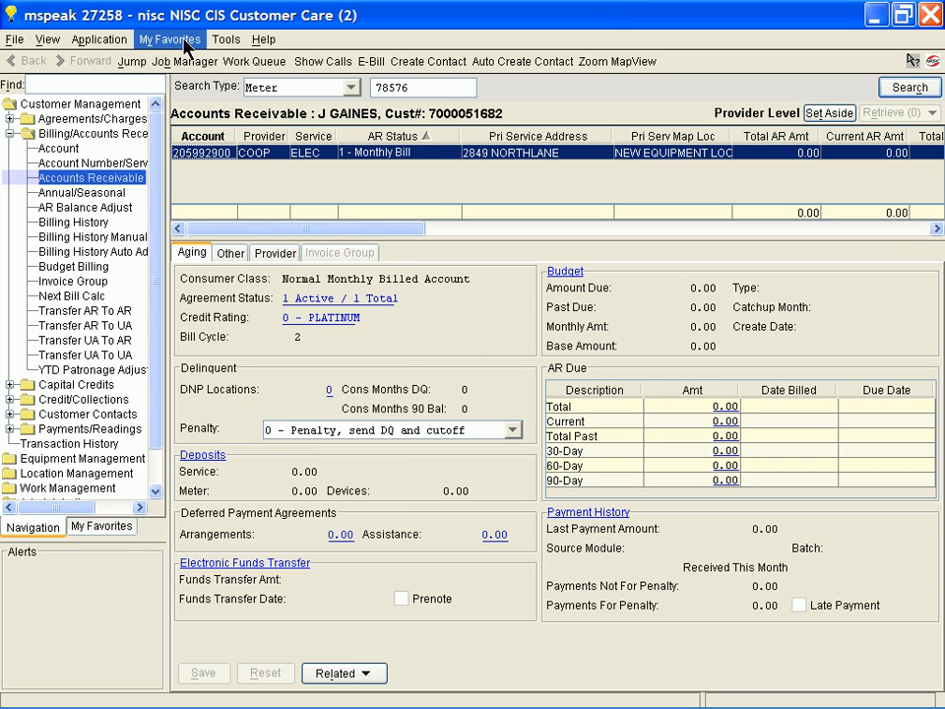
Switch to NISC CIS Customer Care and add a change-of-service order of type DIS-WF - Disconnect Service-WF for meter 78576's account.
left_click(179, 40)
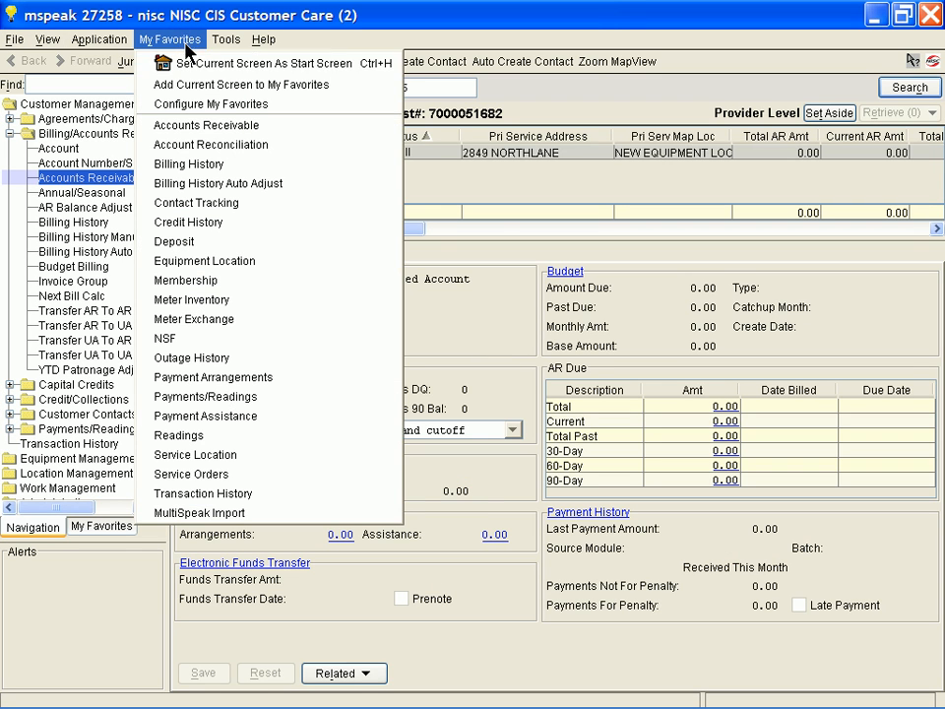
left_click(221, 475)
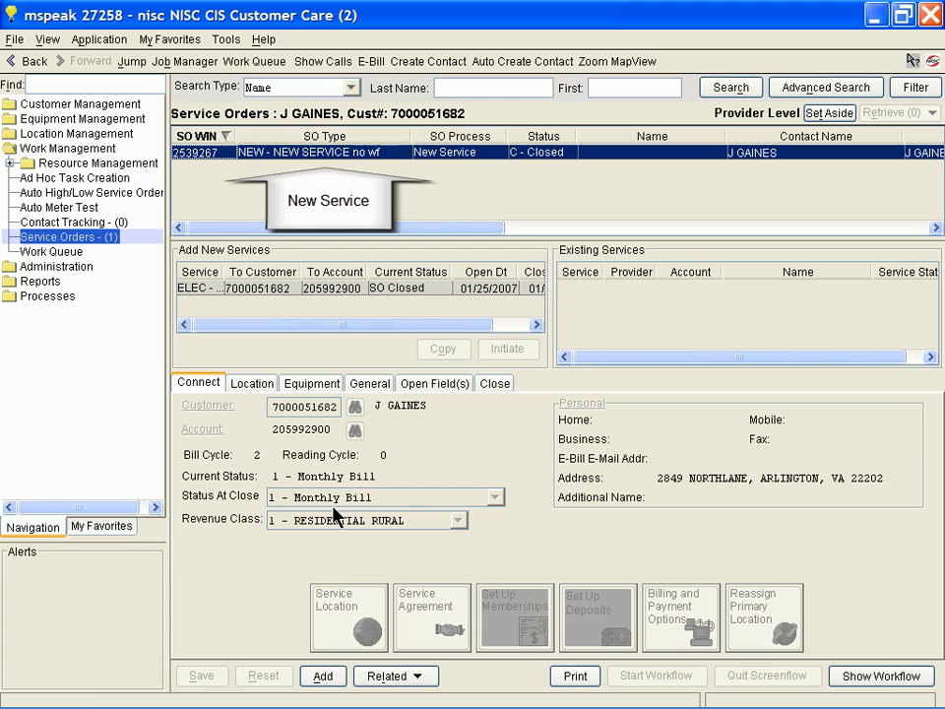
left_click(320, 676)
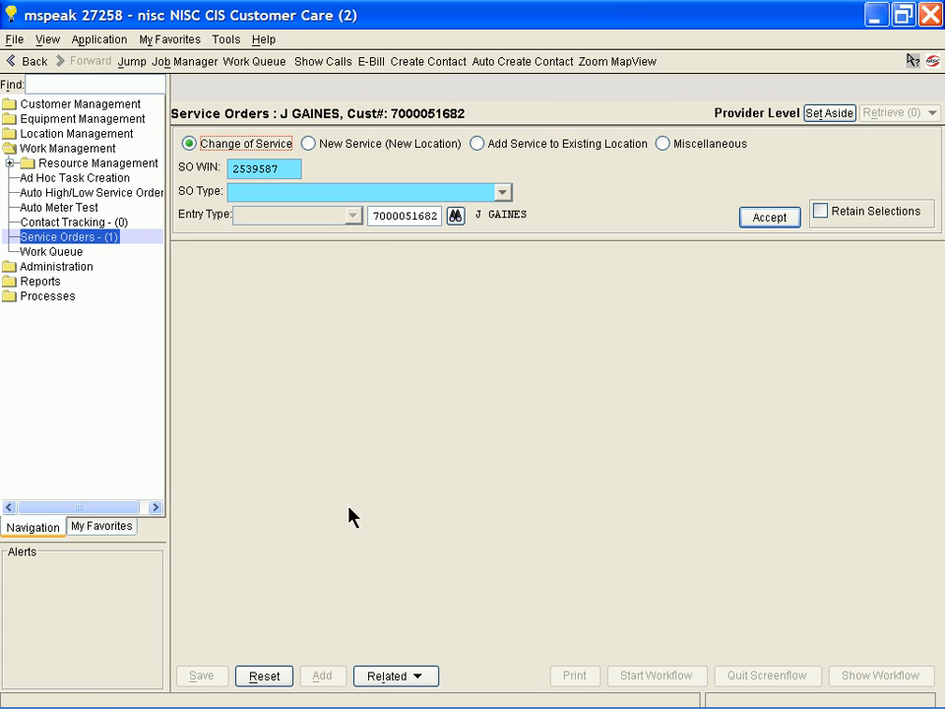
left_click(360, 193)
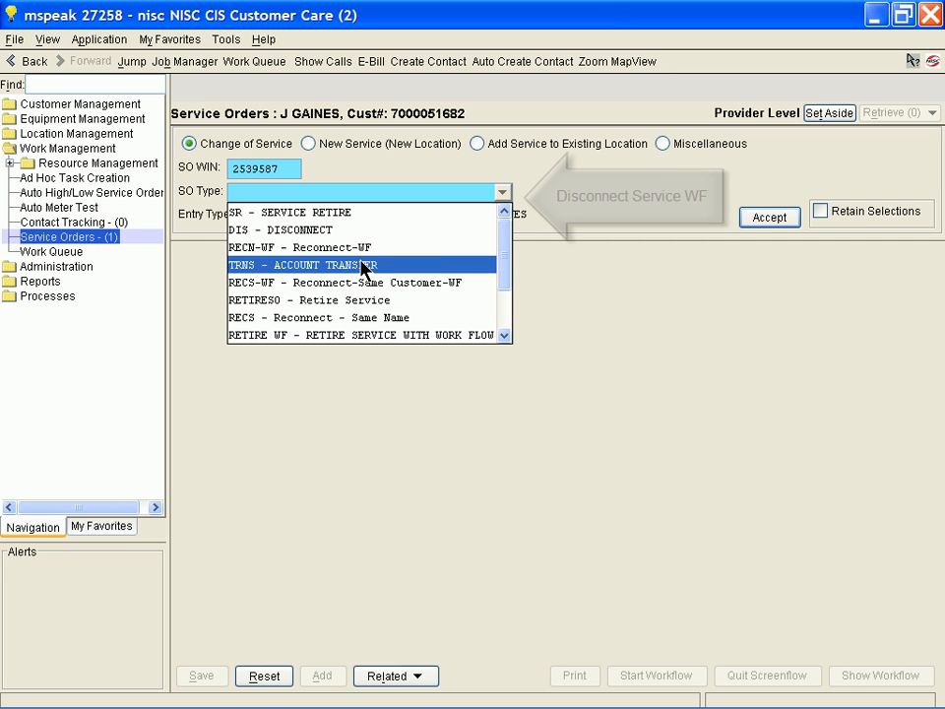
scroll(367, 310, "down", 1)
left_click(365, 335)
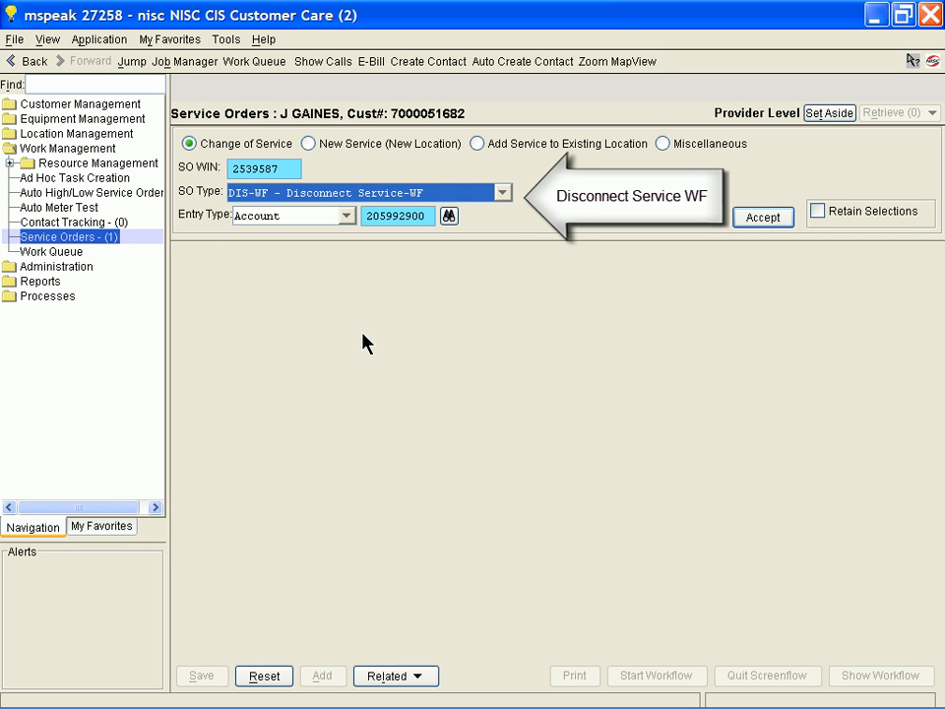
left_click(750, 221)
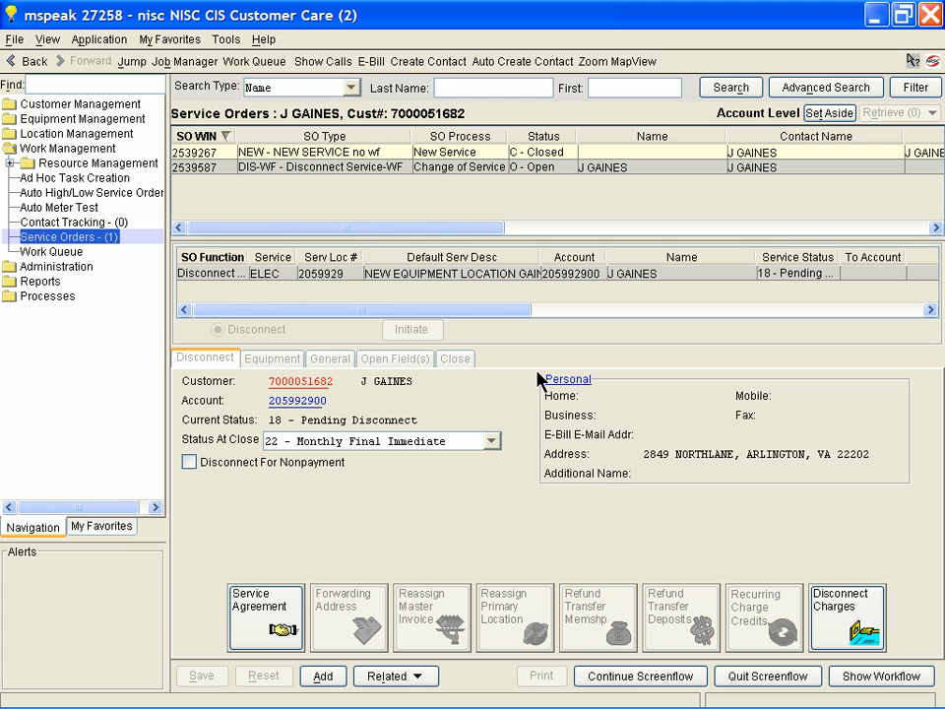
Continue the screenflow to the order's equipment, set meter 78576's activity to Remove and proceed to equipment processing.
left_click(618, 673)
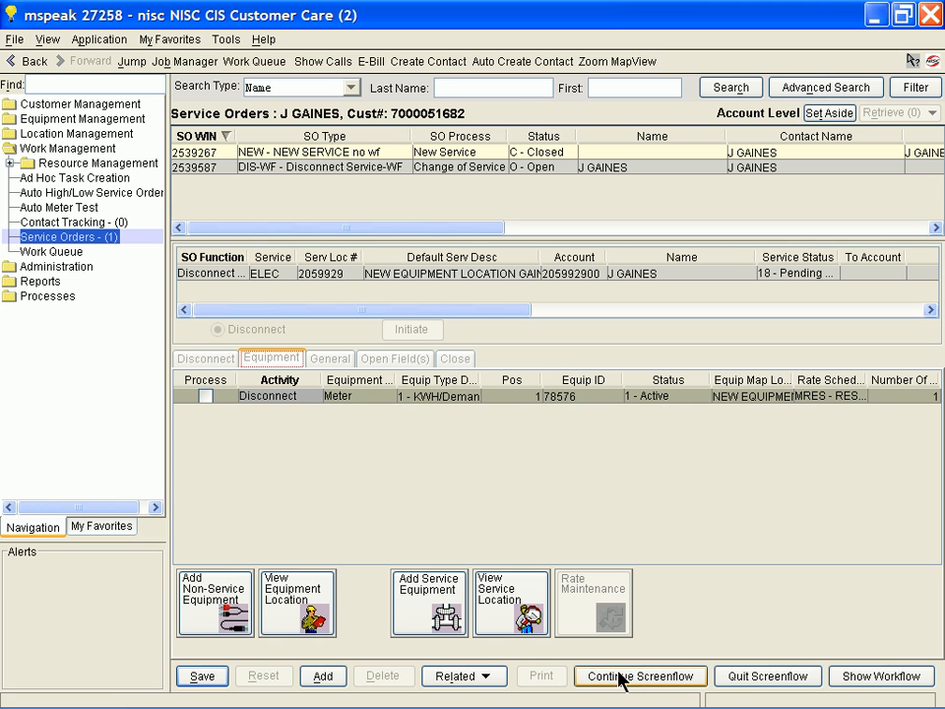
left_click(291, 398)
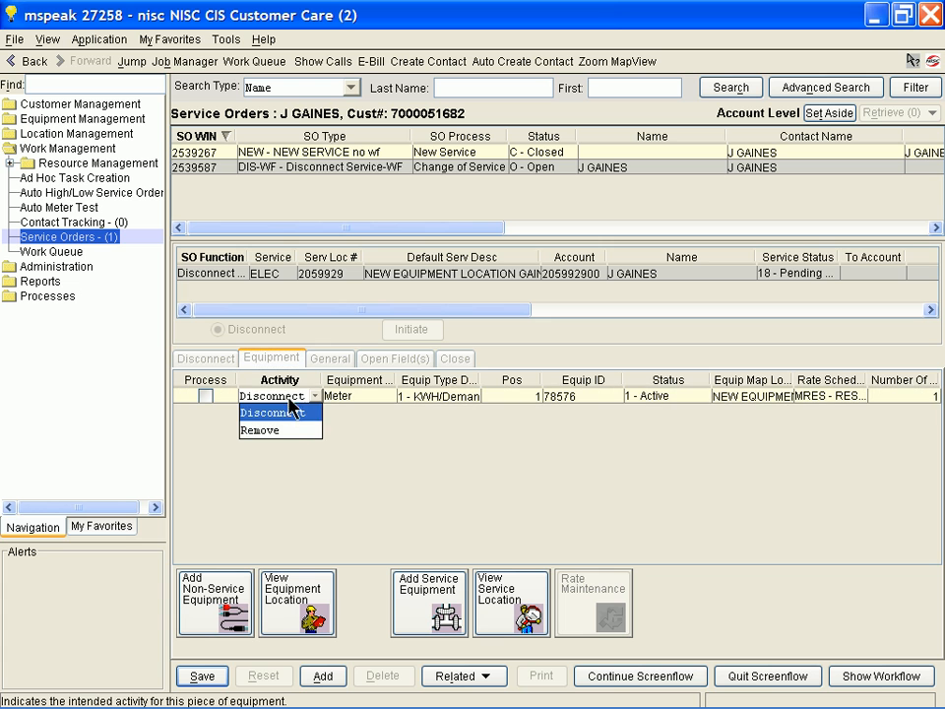
left_click(289, 431)
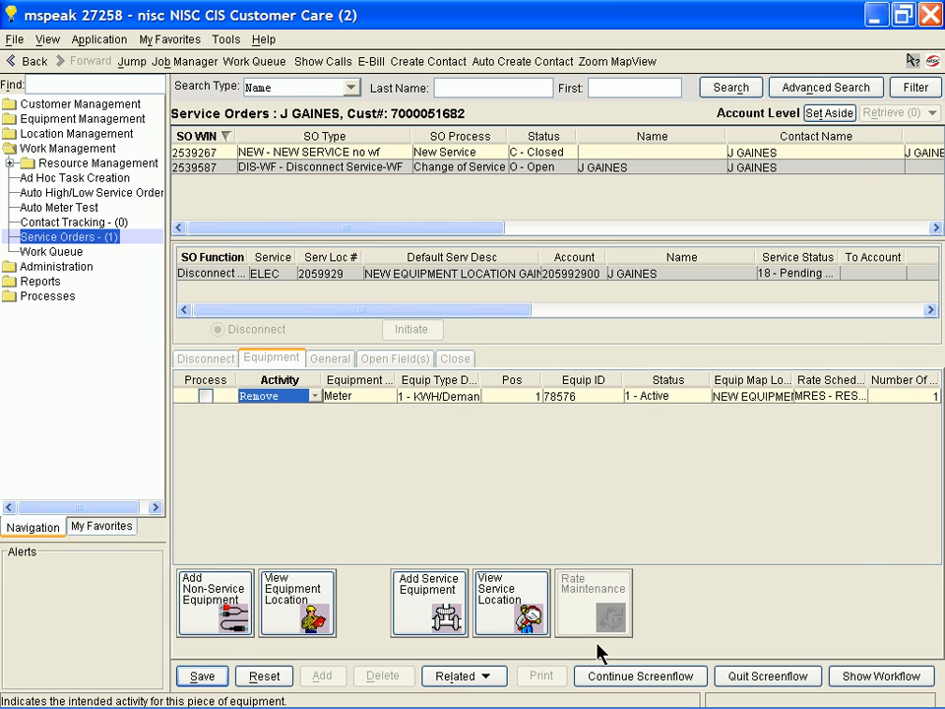
left_click(630, 679)
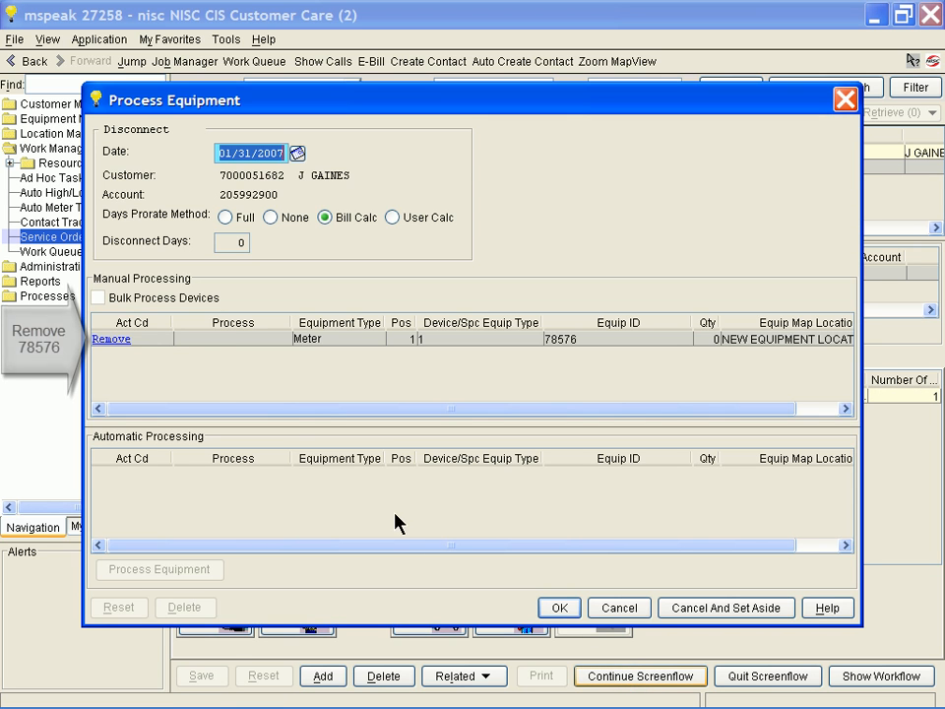
Process the removal of meter 78576 with a present KWH reading of 1000, accepting the usage warning, and close the service order.
left_click(116, 340)
left_click(115, 339)
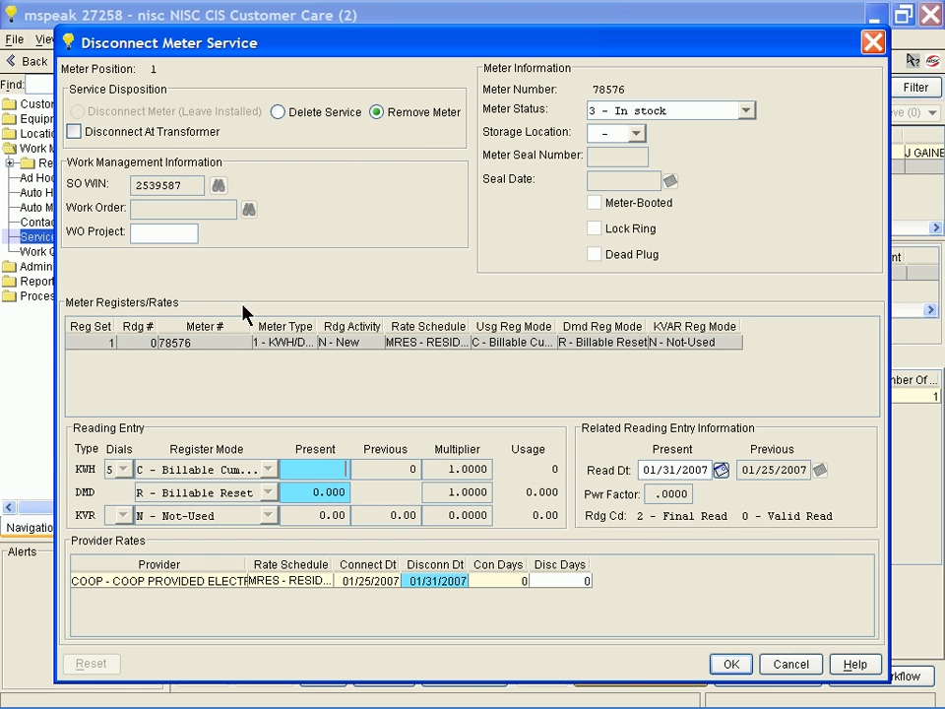
type("1")
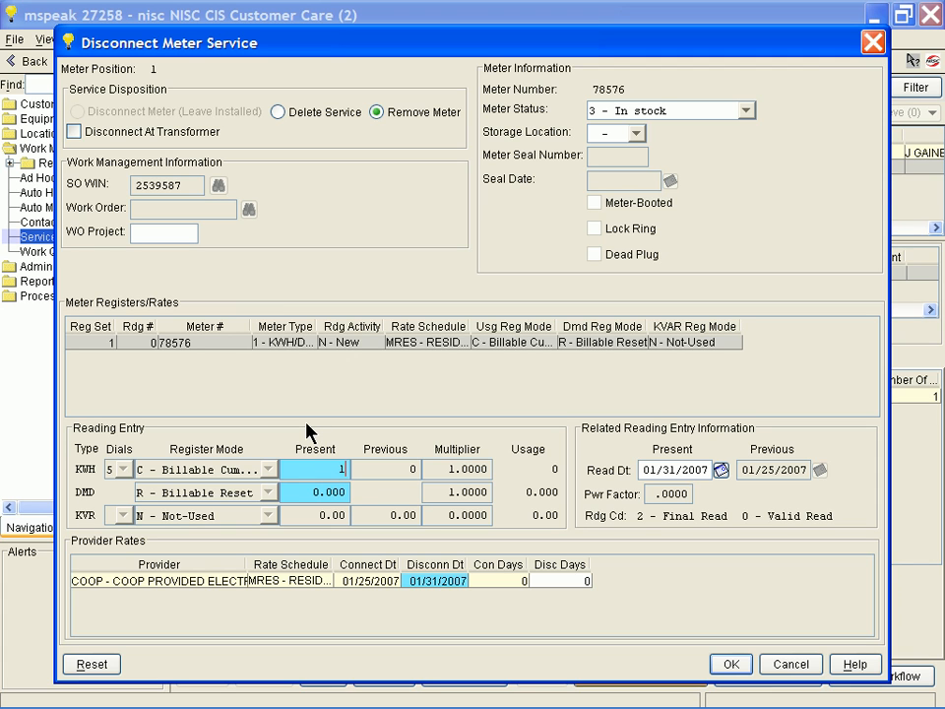
type("000")
key("Tab")
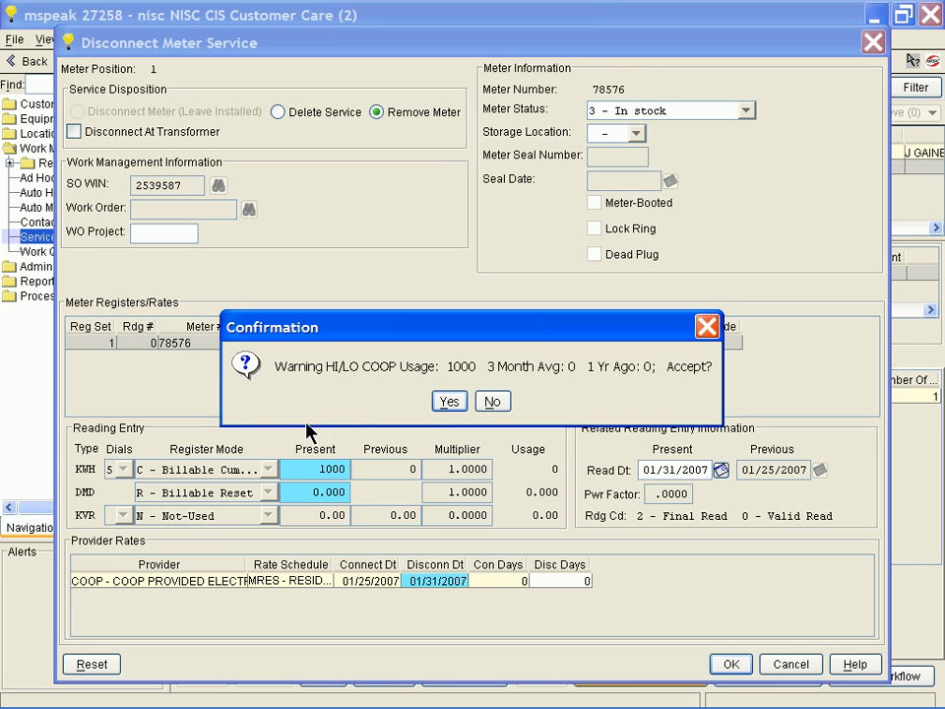
left_click(450, 401)
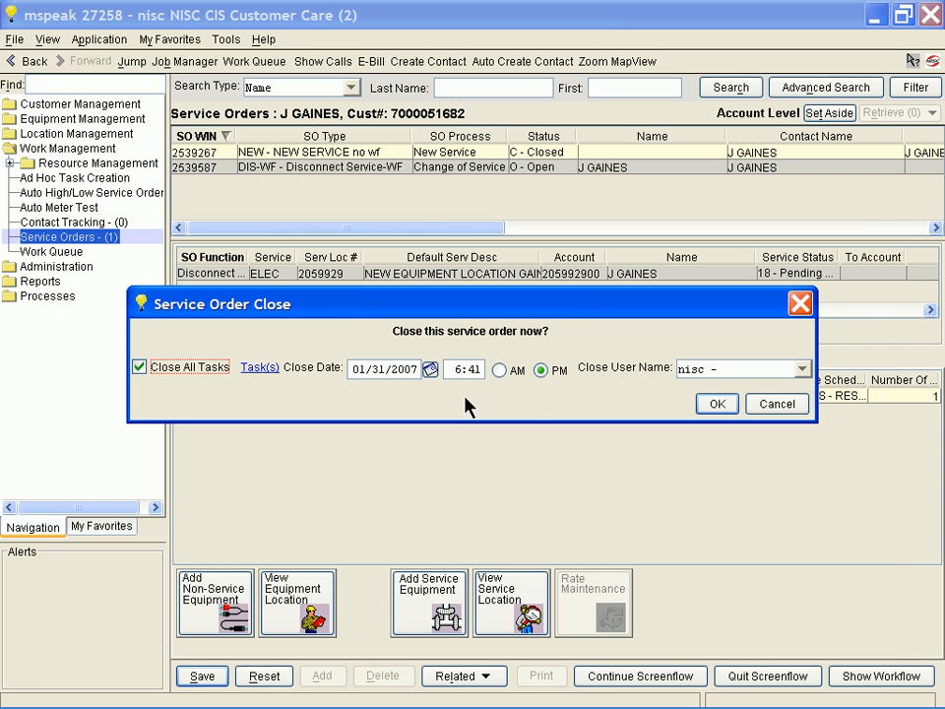
left_click(706, 404)
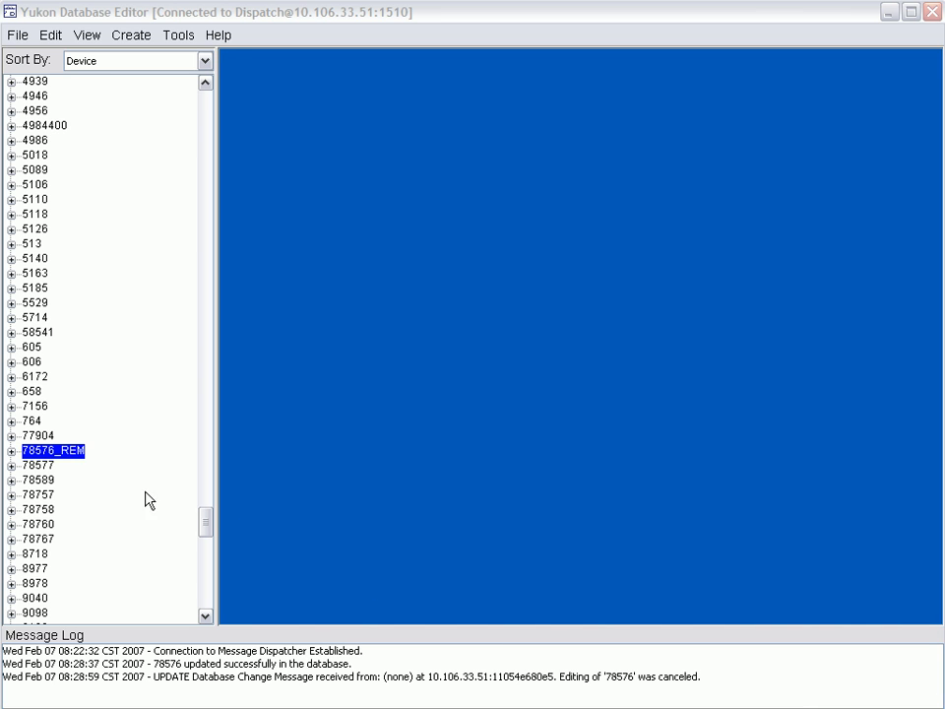
Switch to the Yukon Database Editor and open the device record for 78576_REM.
double_click(75, 450)
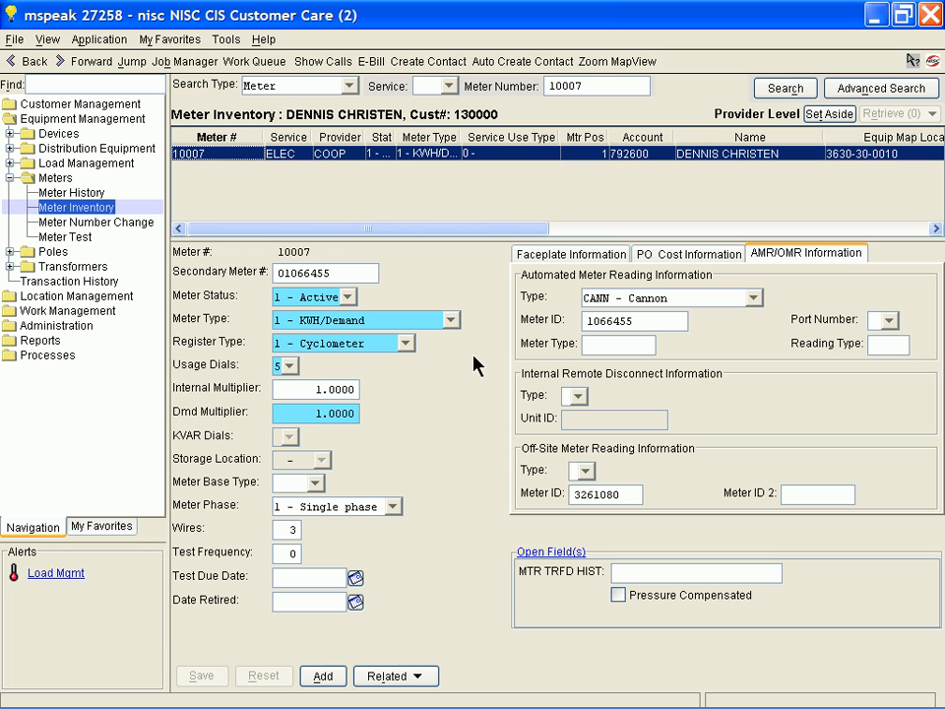
Switch to NISC CIS Customer Care, set the bill cycle of meter 10007's account to 2 and save it.
left_click(102, 63)
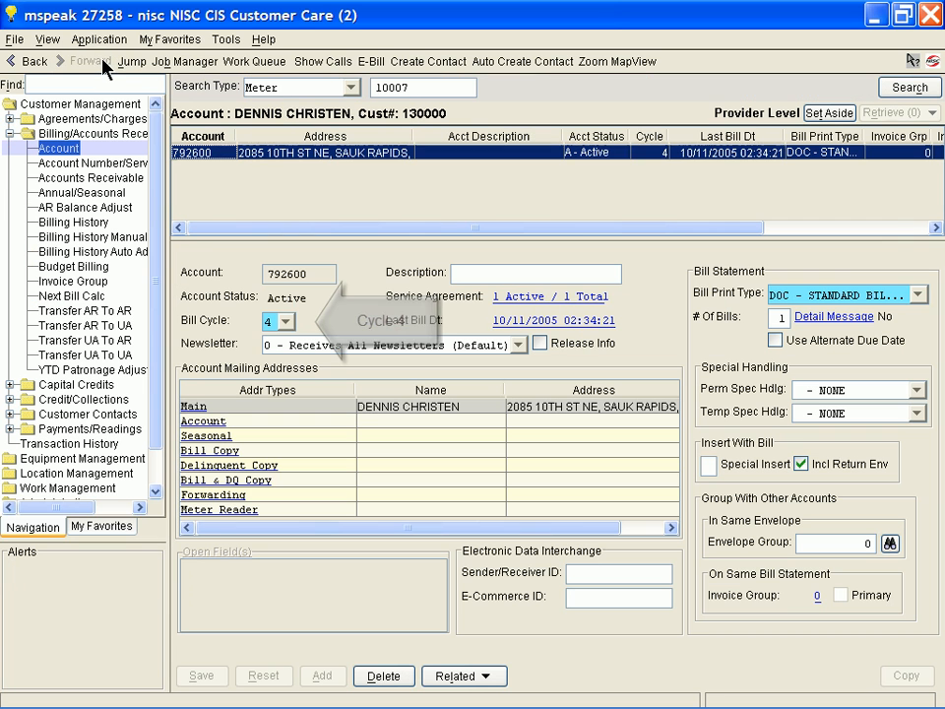
left_click(286, 322)
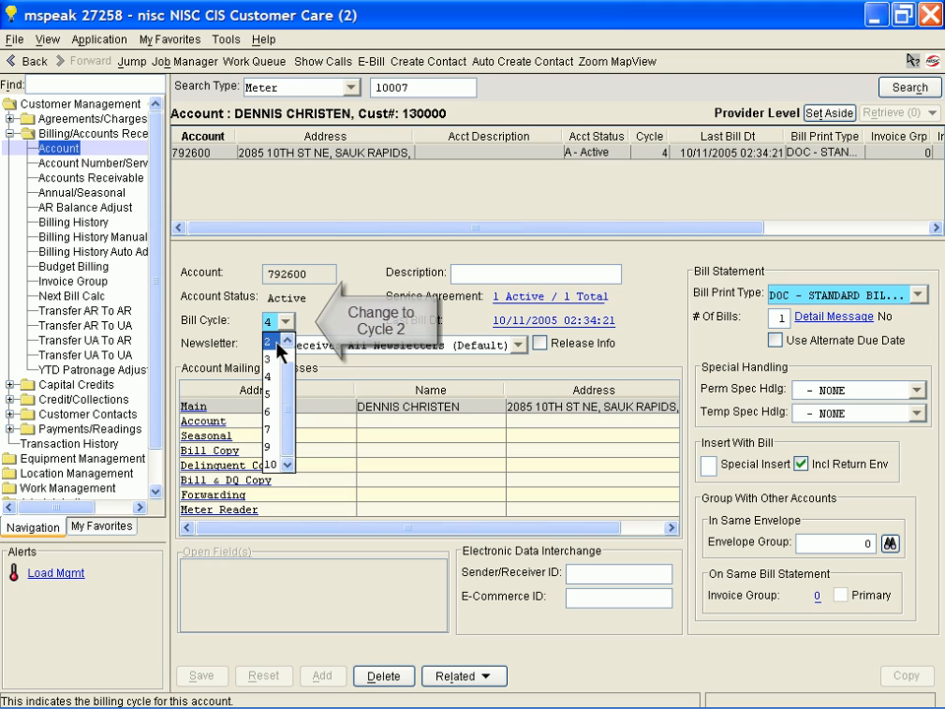
left_click(278, 342)
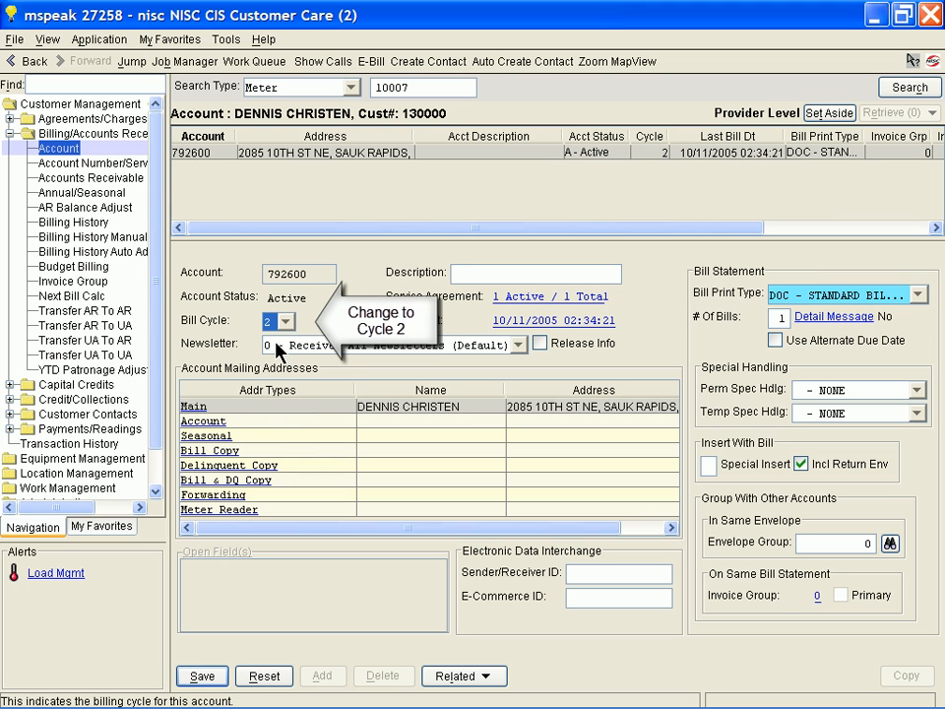
left_click(206, 676)
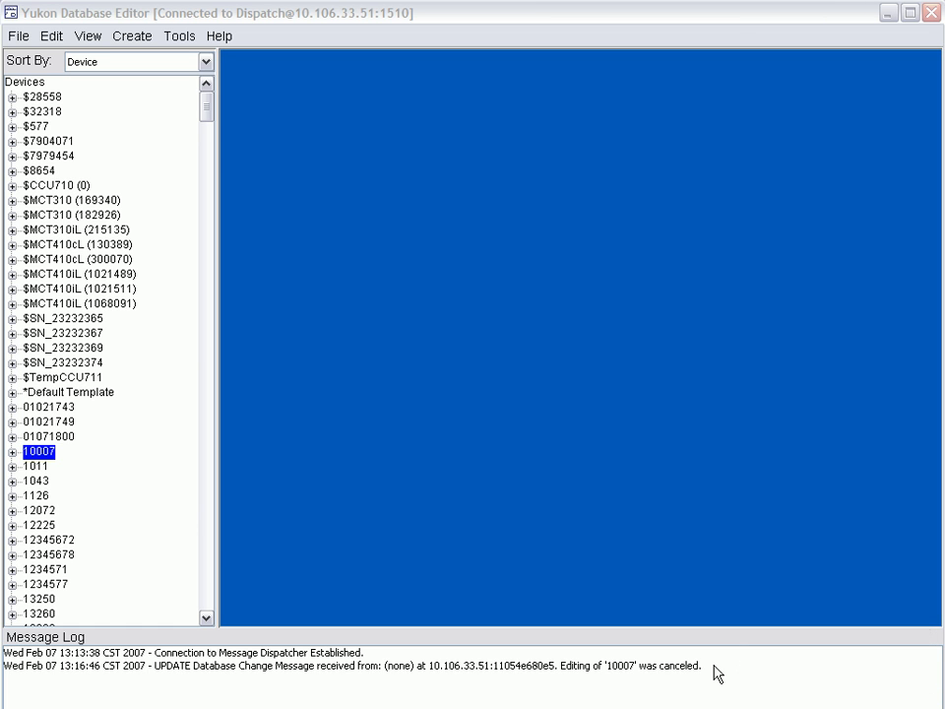
Switch to the Yukon Database Editor and open the metering settings of device 10007.
double_click(30, 455)
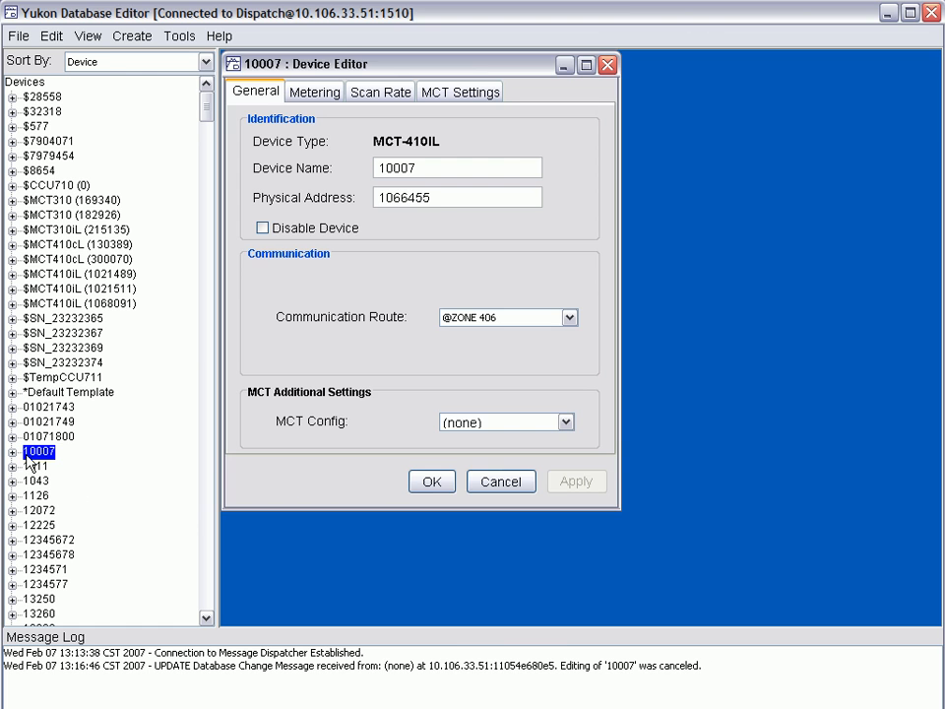
left_click(322, 94)
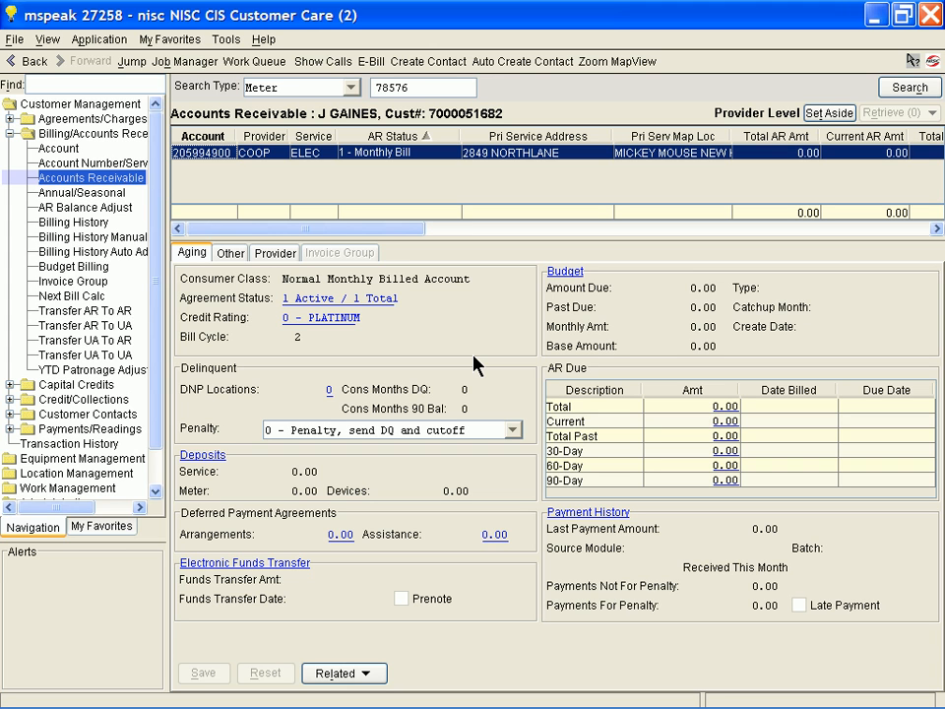
Create a Change of Service order of type DIS-WF - Disconnect Service-WF for the account of meter 78577.
left_click(169, 39)
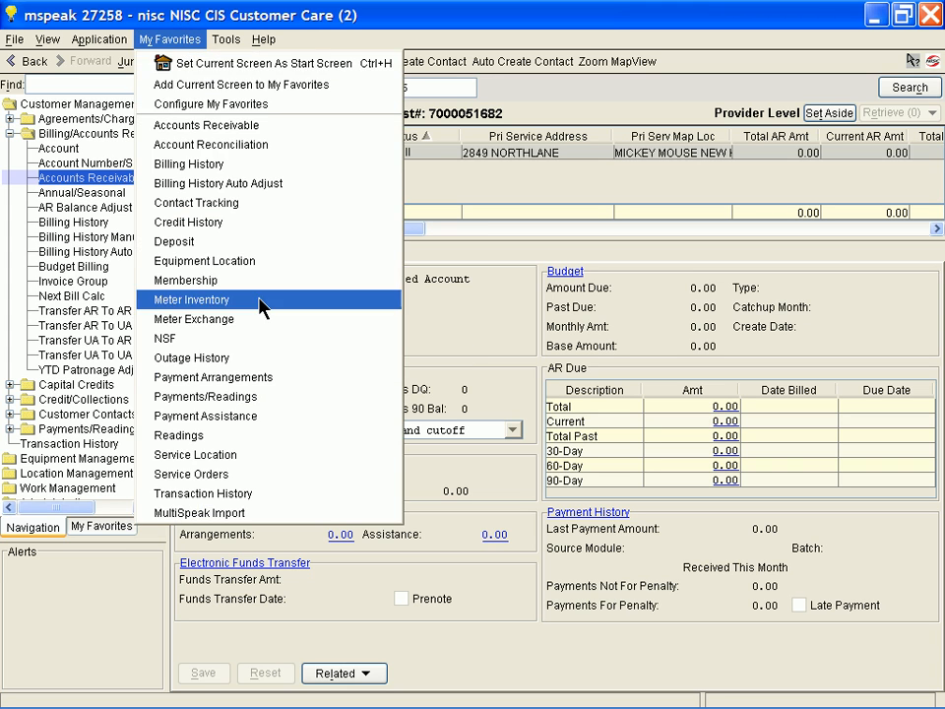
left_click(191, 474)
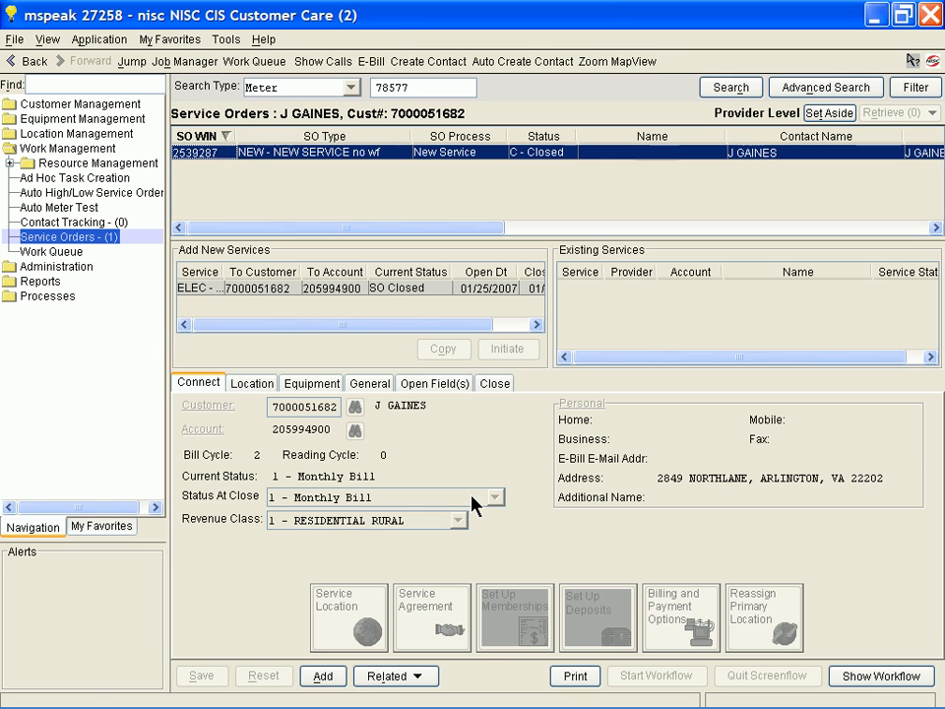
left_click(322, 675)
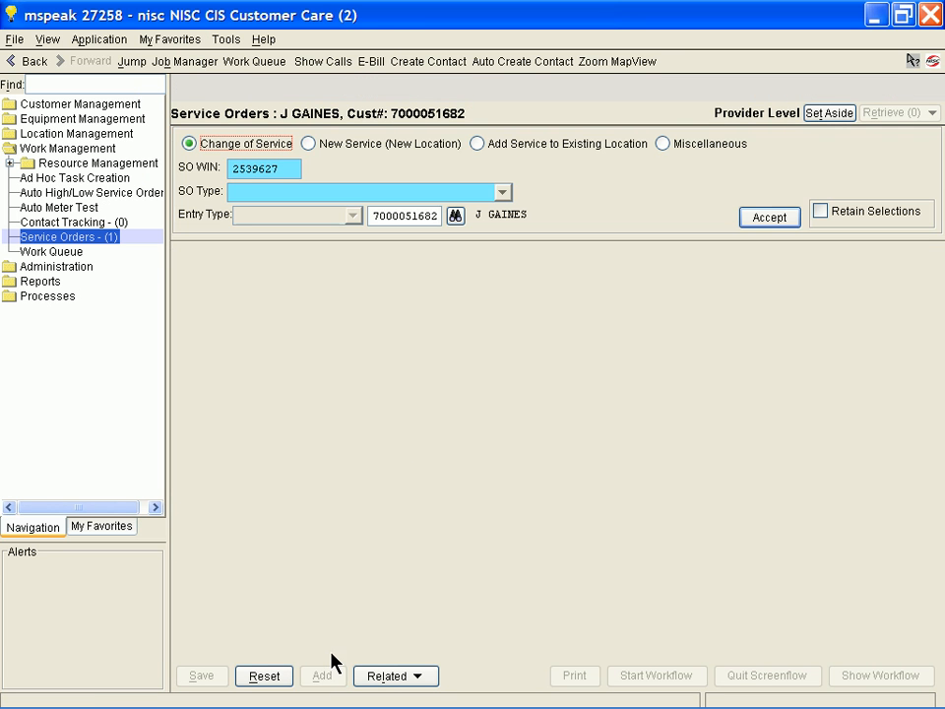
left_click(339, 193)
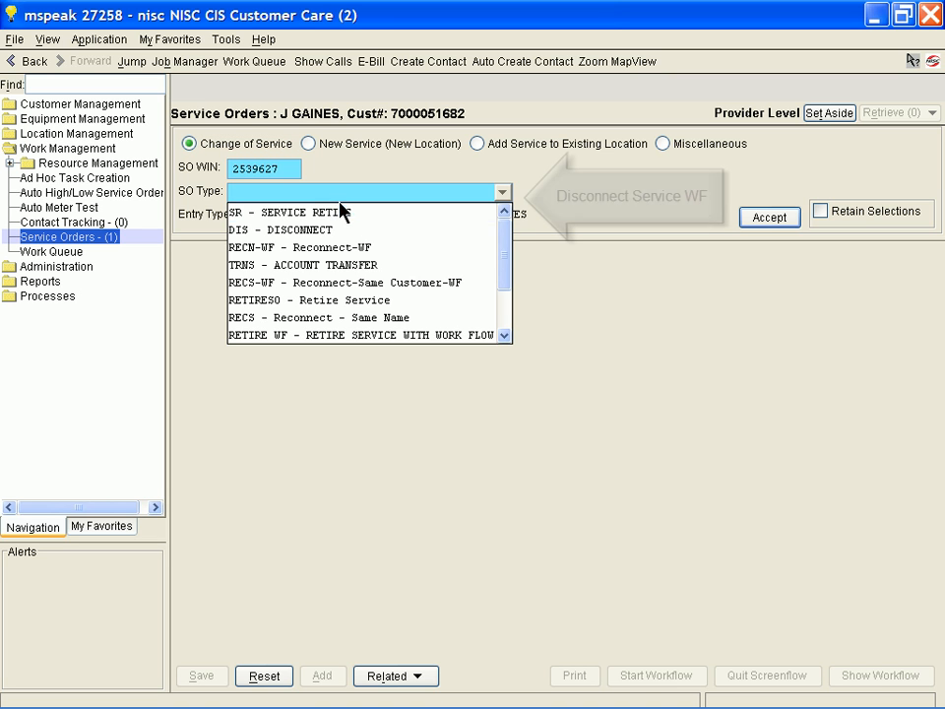
scroll(339, 207, "down", 2)
left_click(339, 336)
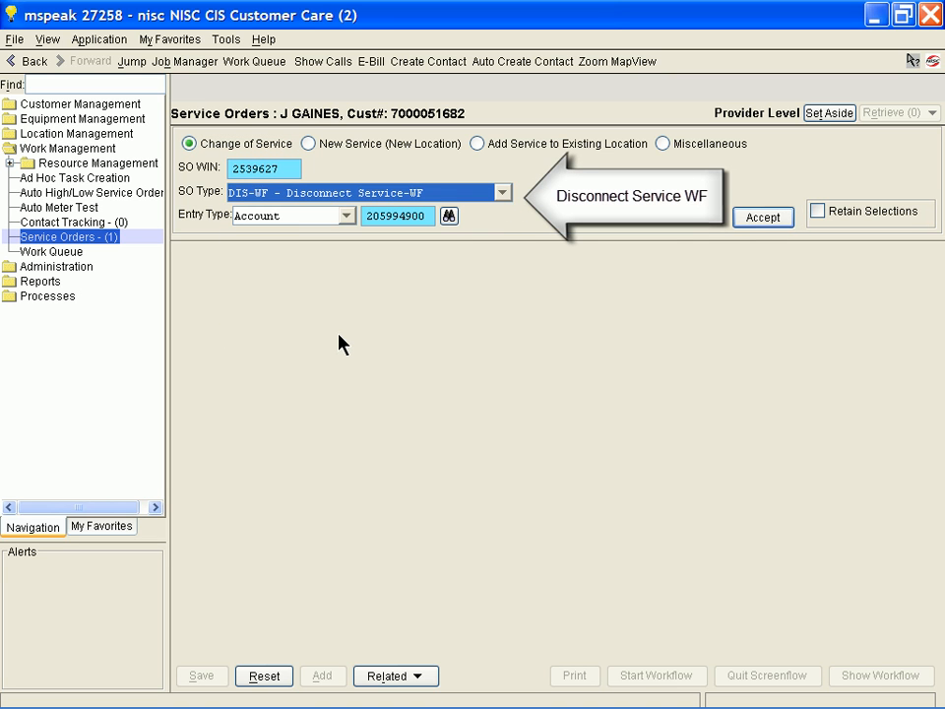
left_click(755, 219)
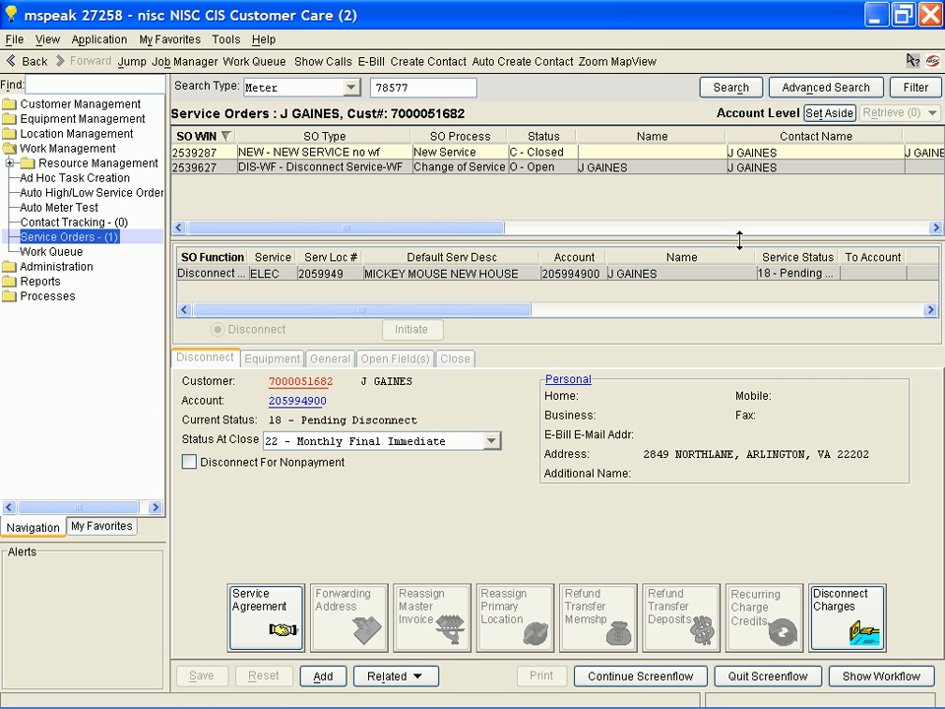
Process the disconnect of meter 78577 with a present KWH reading of 1000, accepting the usage warning, and close the service order.
left_click(656, 677)
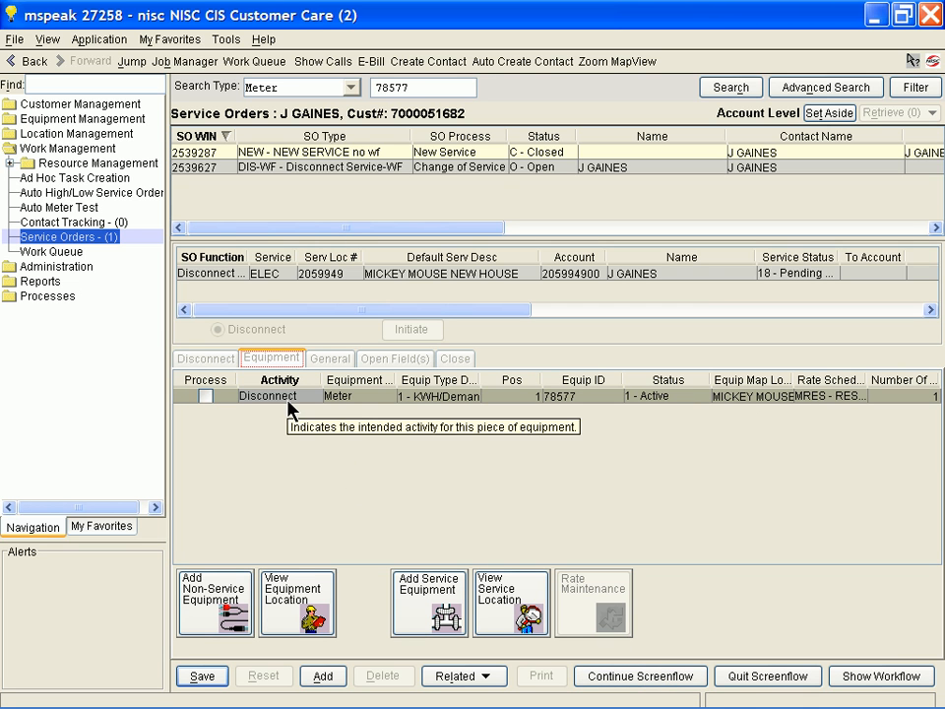
left_click(642, 678)
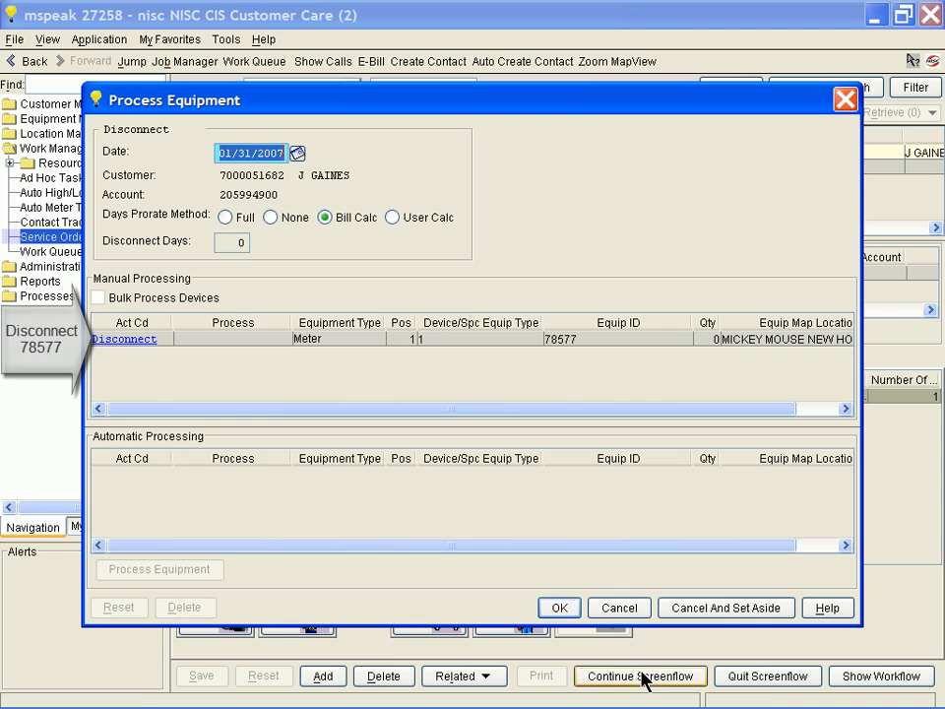
left_click(138, 341)
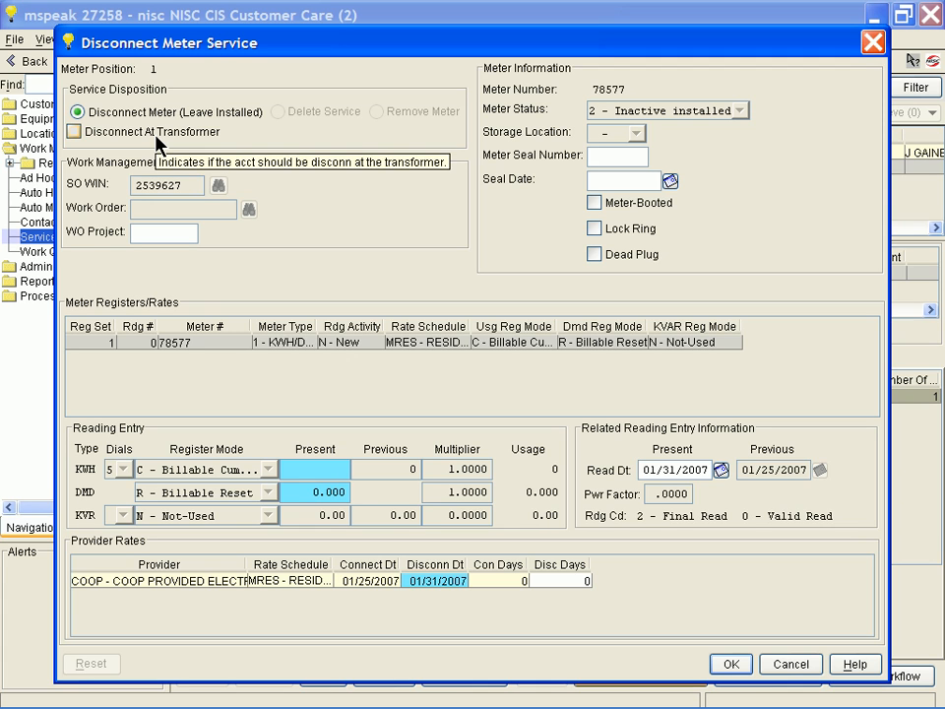
type("1000")
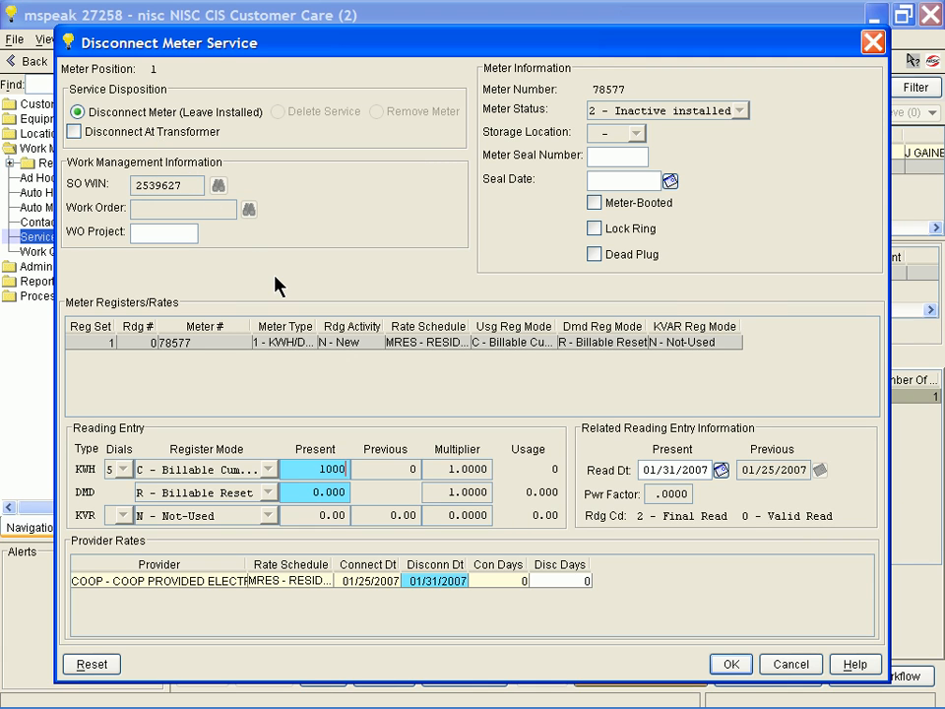
key("Tab")
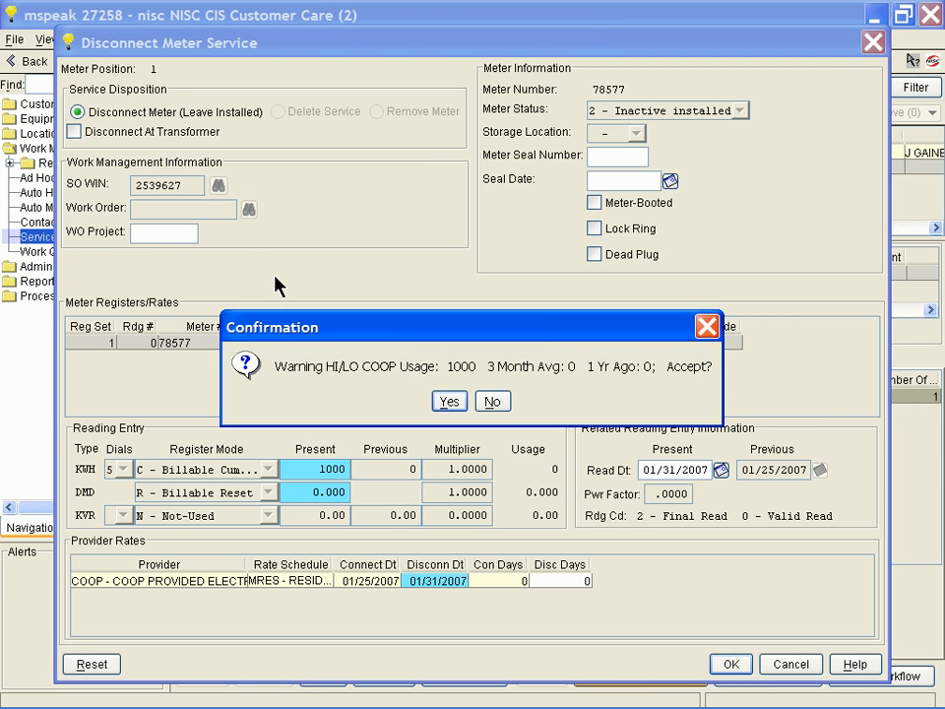
left_click(448, 401)
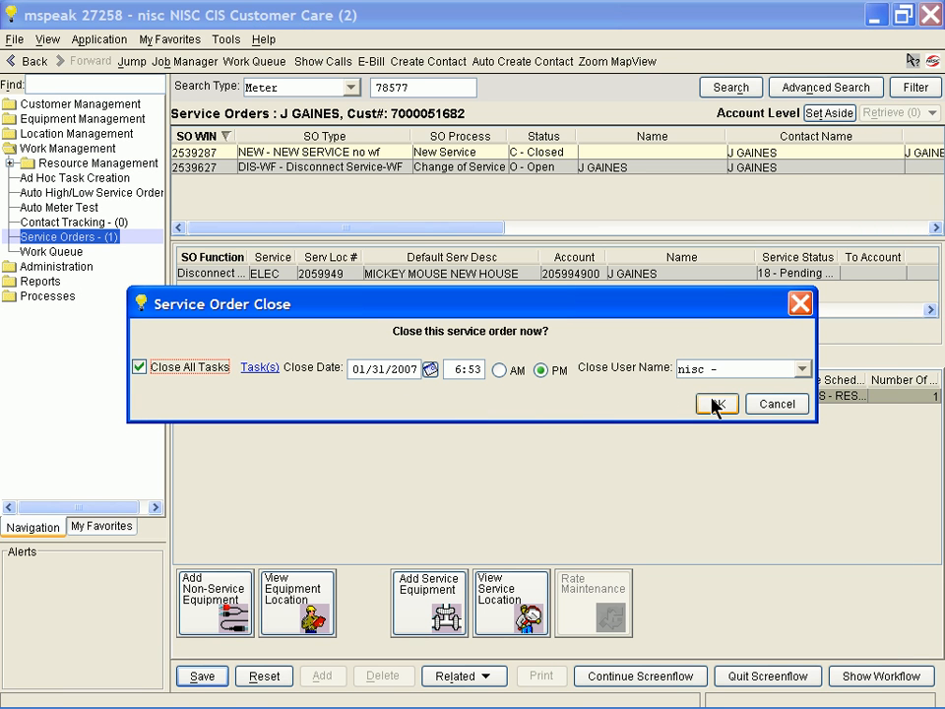
left_click(714, 401)
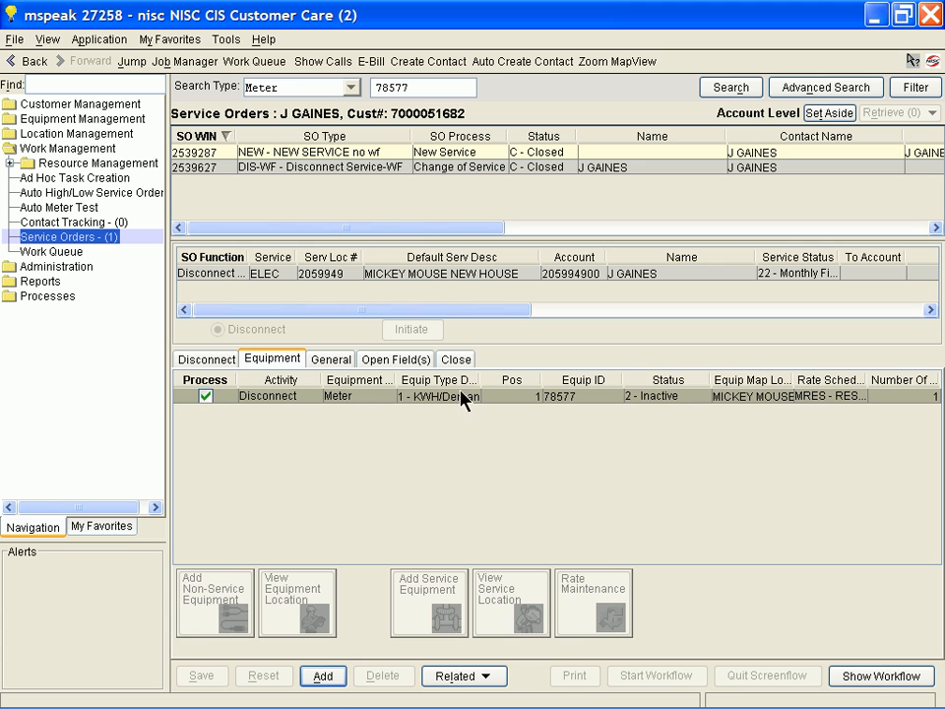
Add a service order of type RECS-WF - Reconnect-Same Customer-WF for the same account.
left_click(339, 678)
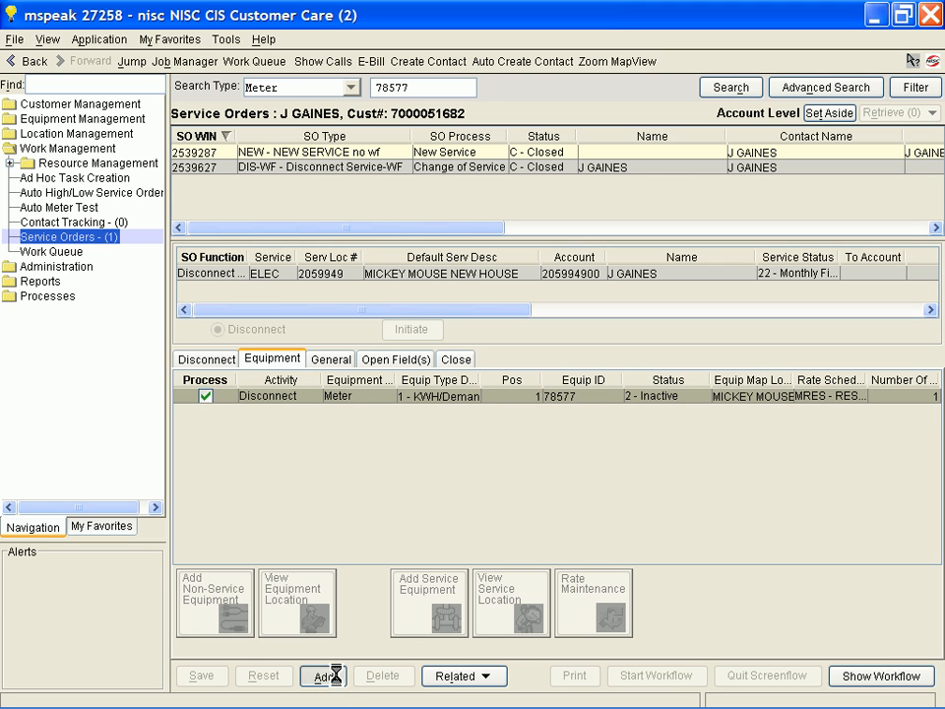
left_click(413, 199)
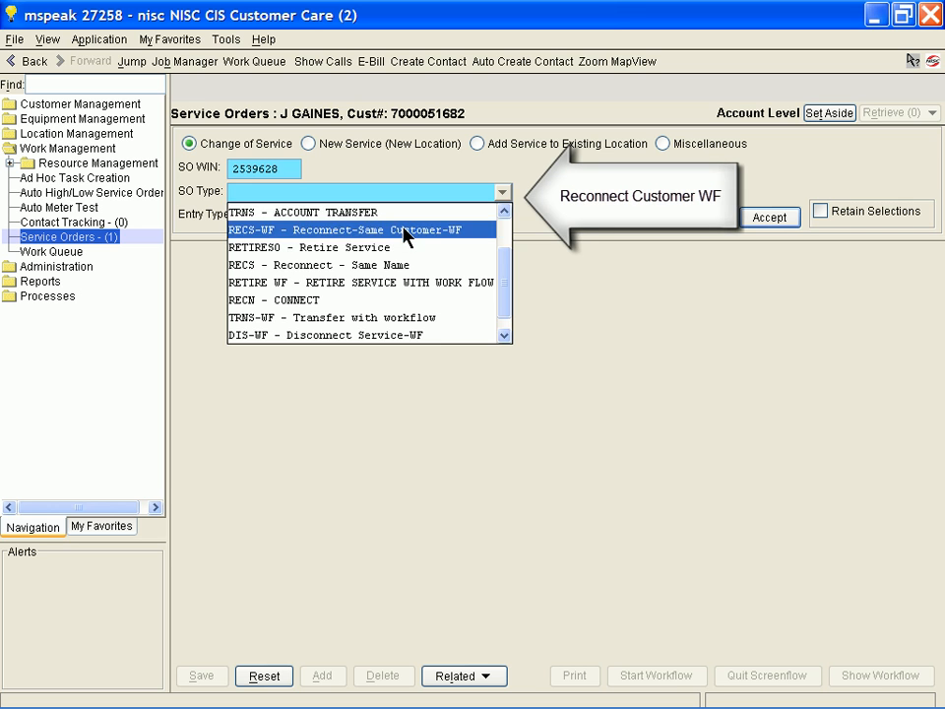
left_click(405, 237)
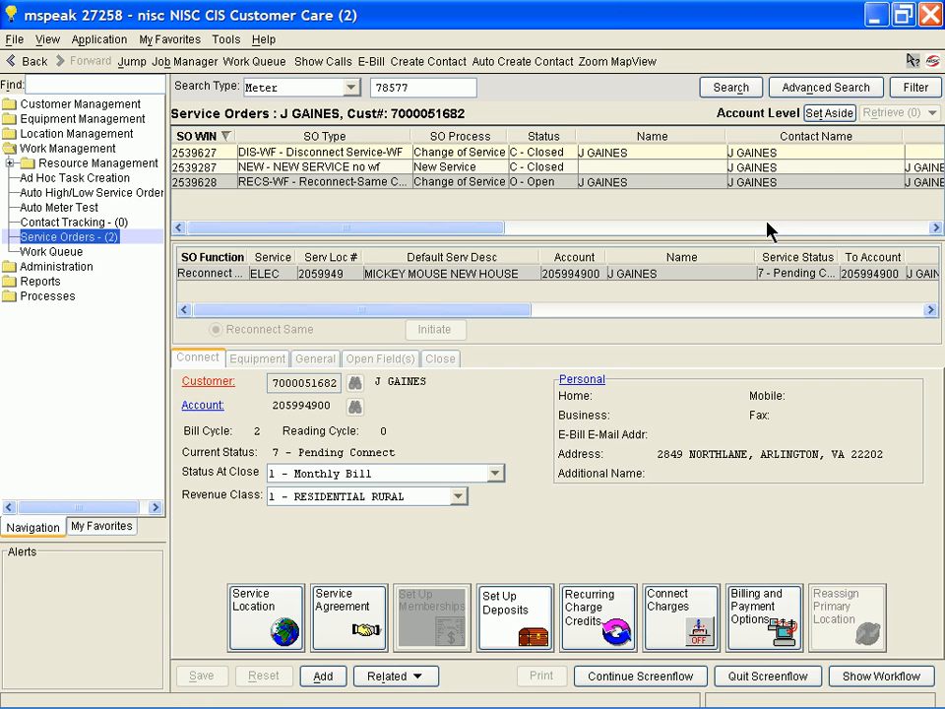
Process the connection of meter 78577 and close the reconnect order, then switch to the Yukon Energy Services Operations Center and refresh the device list.
left_click(643, 676)
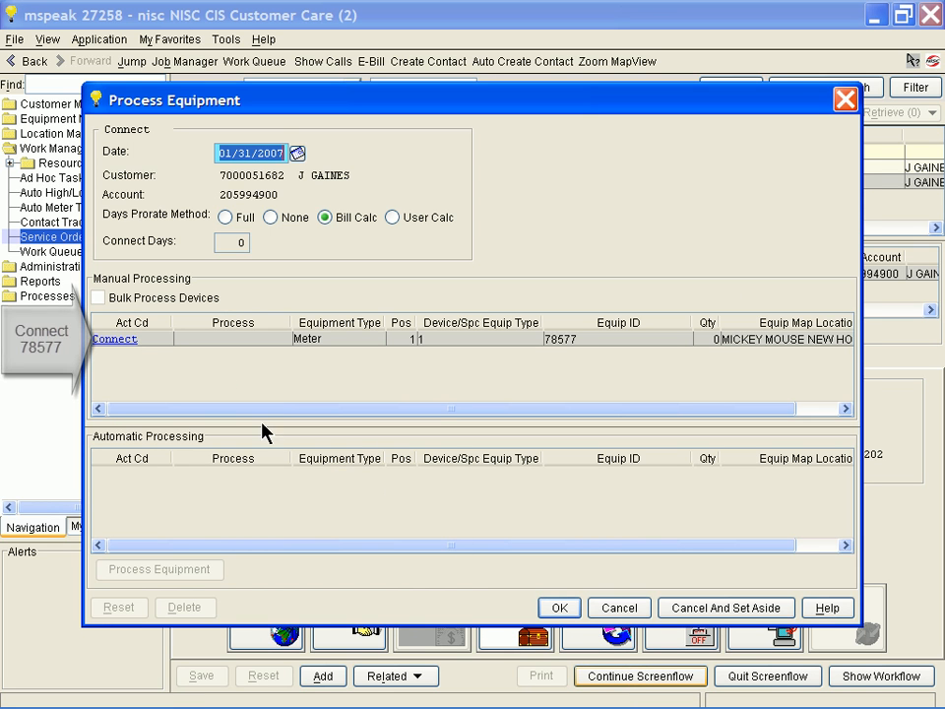
left_click(118, 340)
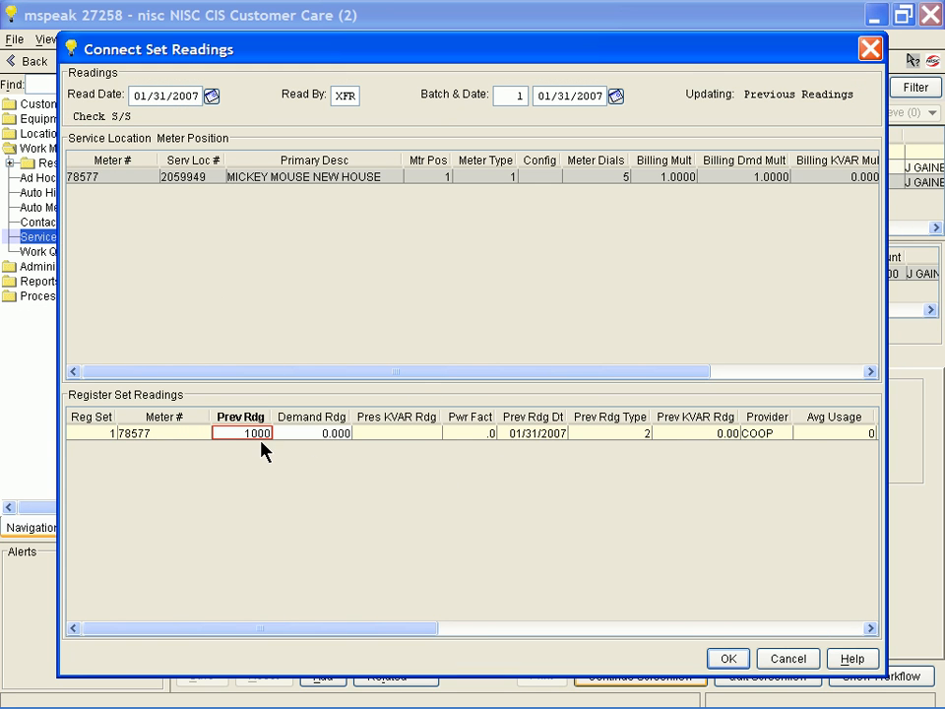
left_click(729, 659)
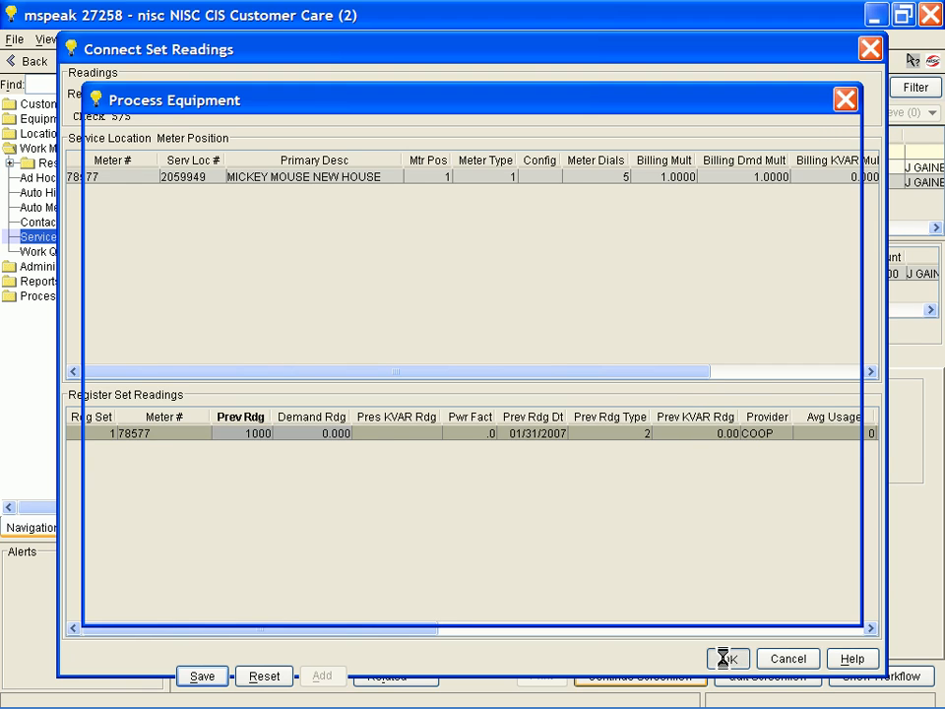
left_click(716, 403)
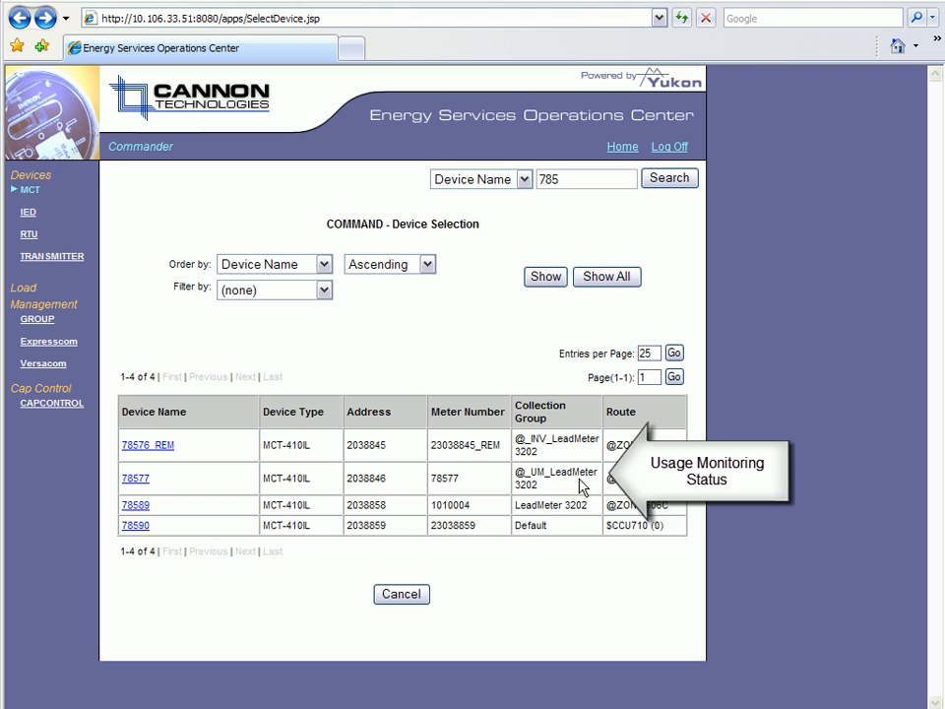
key("F5")
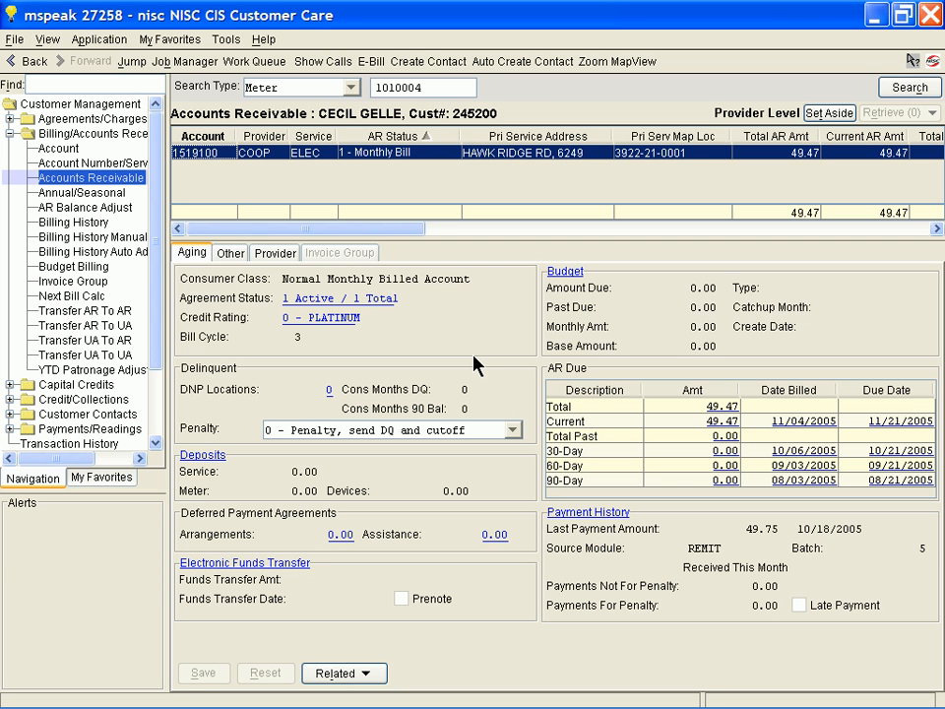
Switch to NISC CIS Customer Care and create a DIS-WF - Disconnect Service-WF order for the account of meter 1010004.
left_click(184, 41)
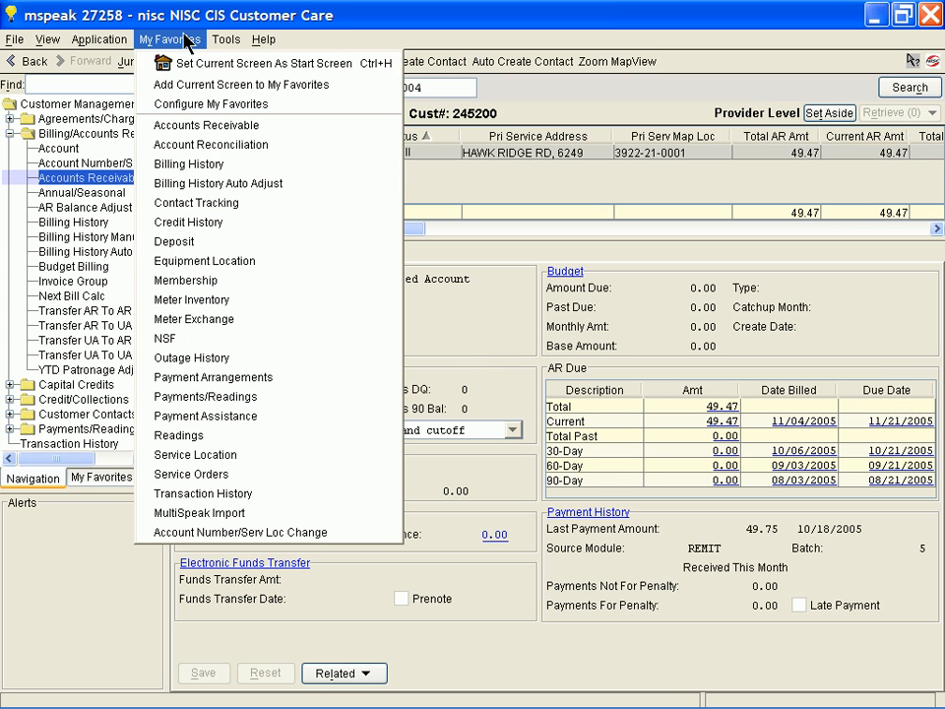
left_click(282, 475)
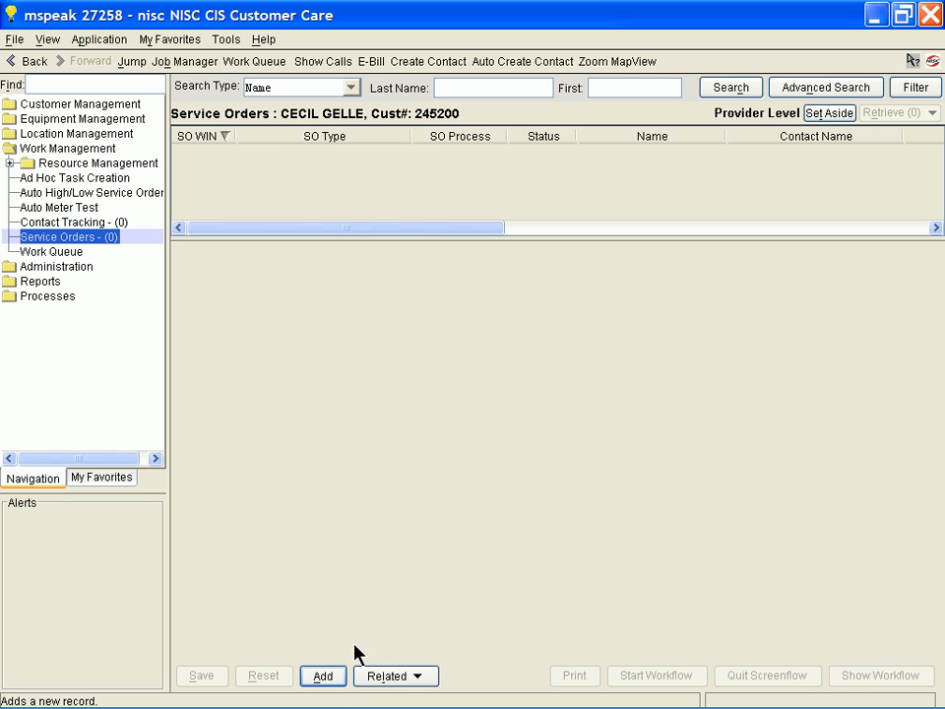
left_click(338, 677)
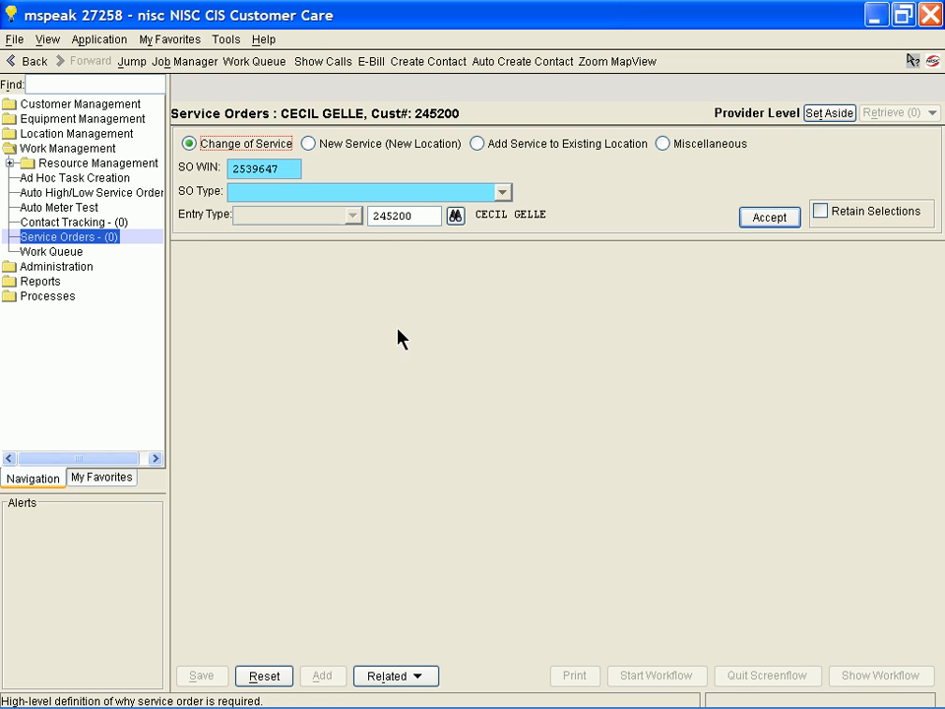
left_click(400, 195)
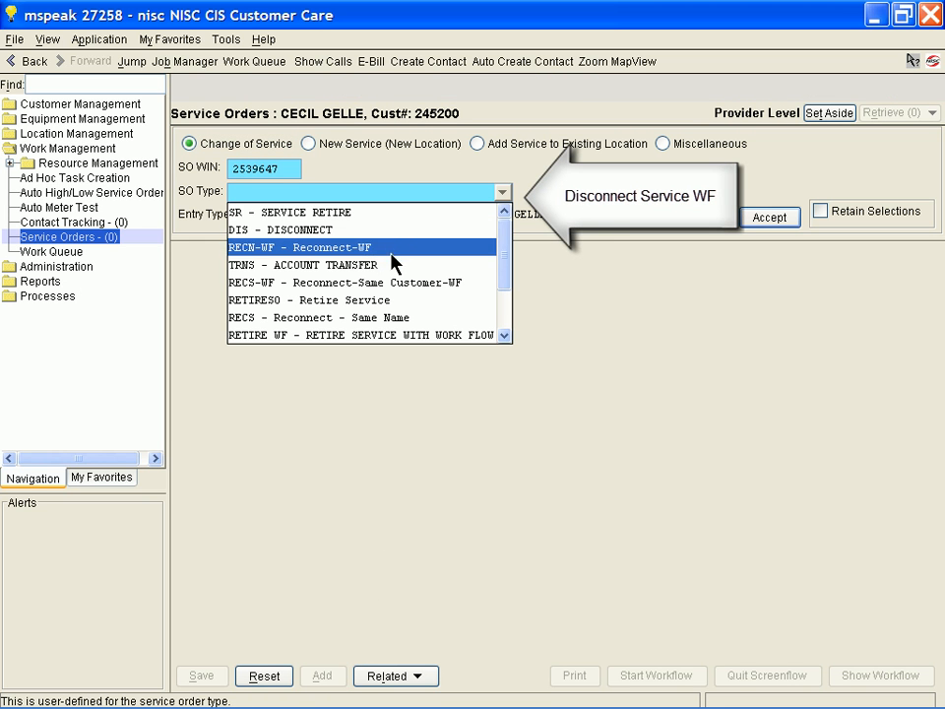
scroll(386, 310, "down", 1)
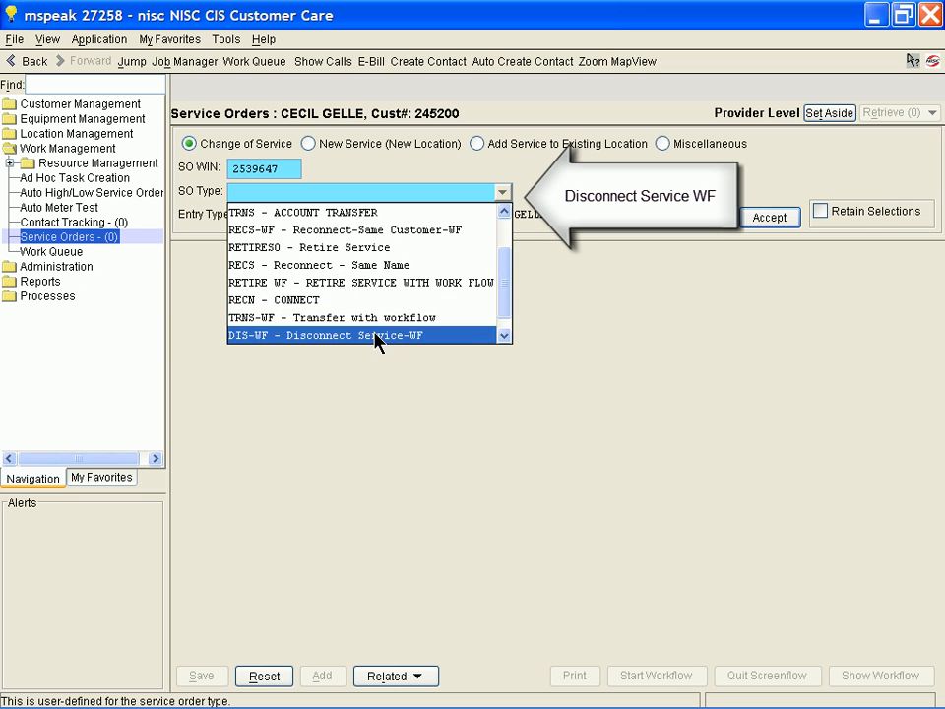
left_click(380, 335)
left_click(754, 218)
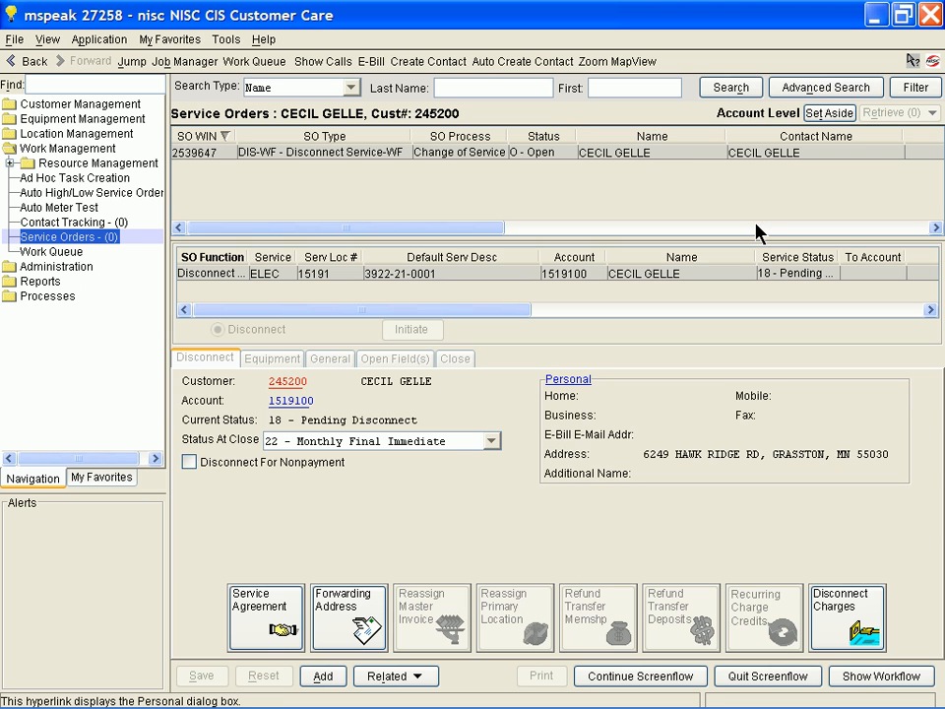
Continue the screenflow to the disconnect processing of meter 1010004 and enable Disconnect At Transformer.
left_click(637, 678)
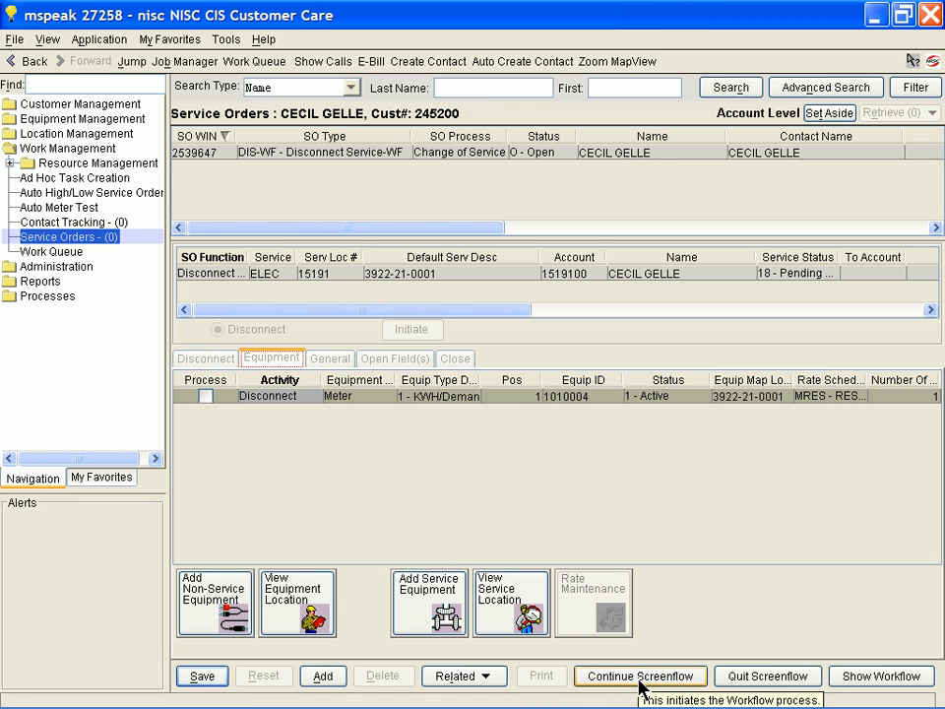
left_click(639, 679)
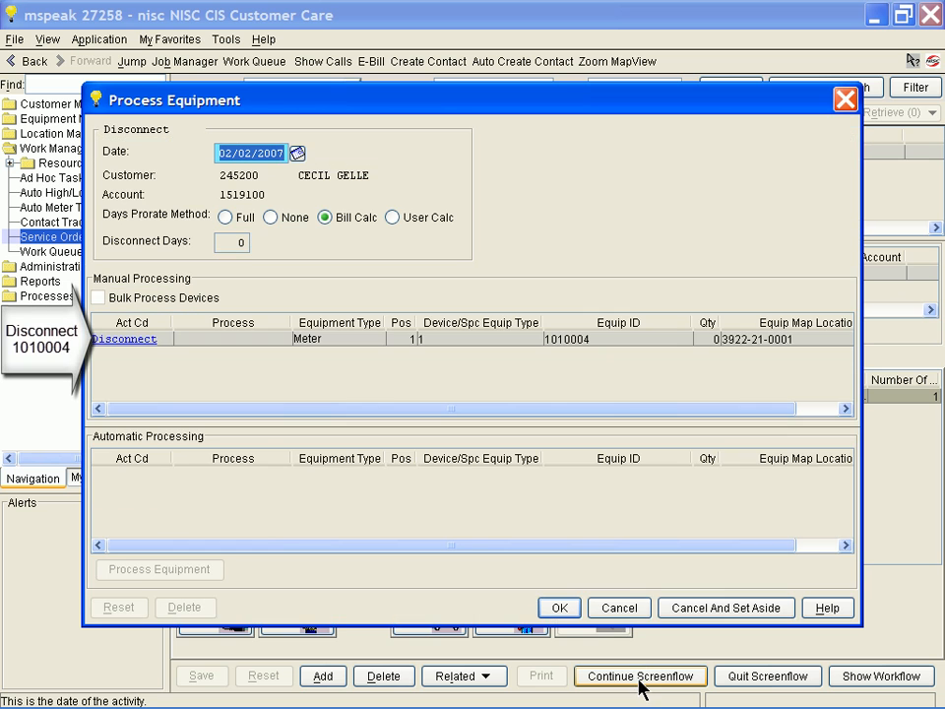
left_click(123, 340)
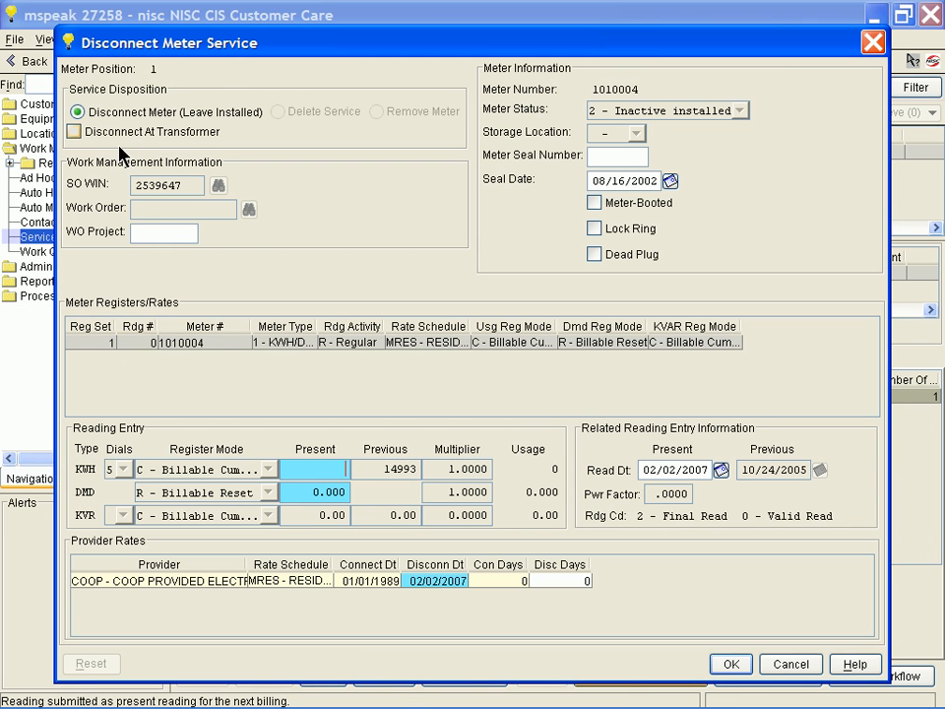
left_click(73, 131)
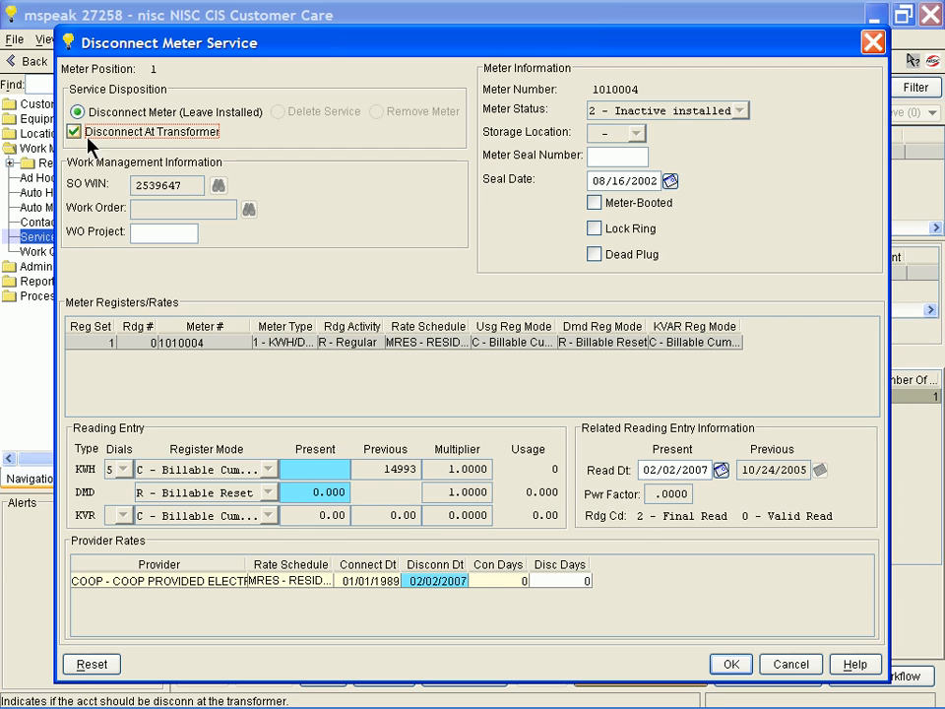
Enter a present KWH reading of 15500 for meter 1010004, accept the usage warning, and close the disconnect service order.
type("15500")
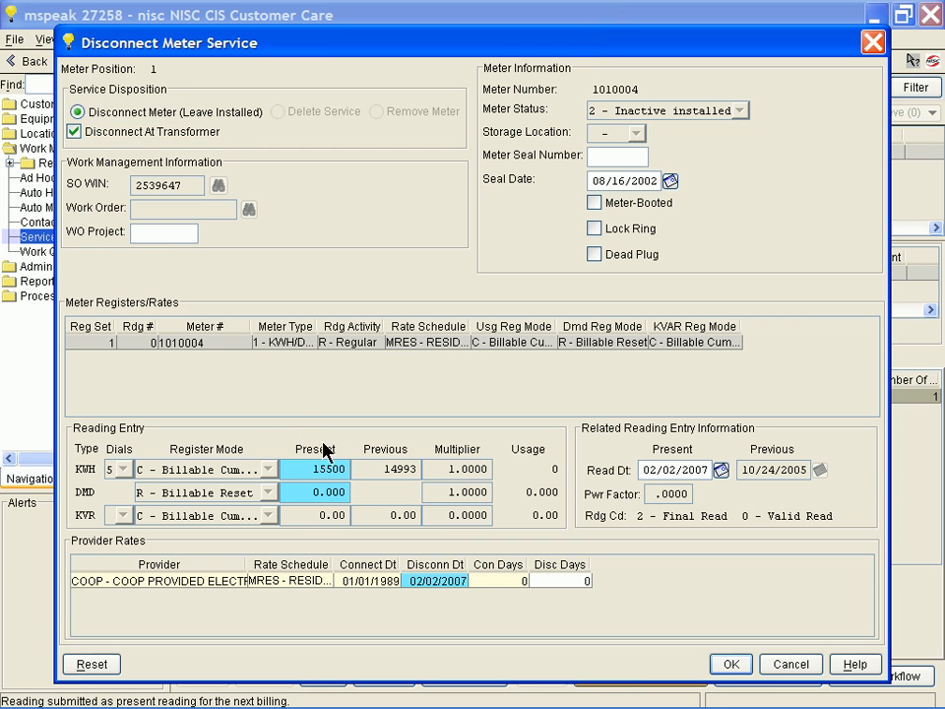
left_click(729, 664)
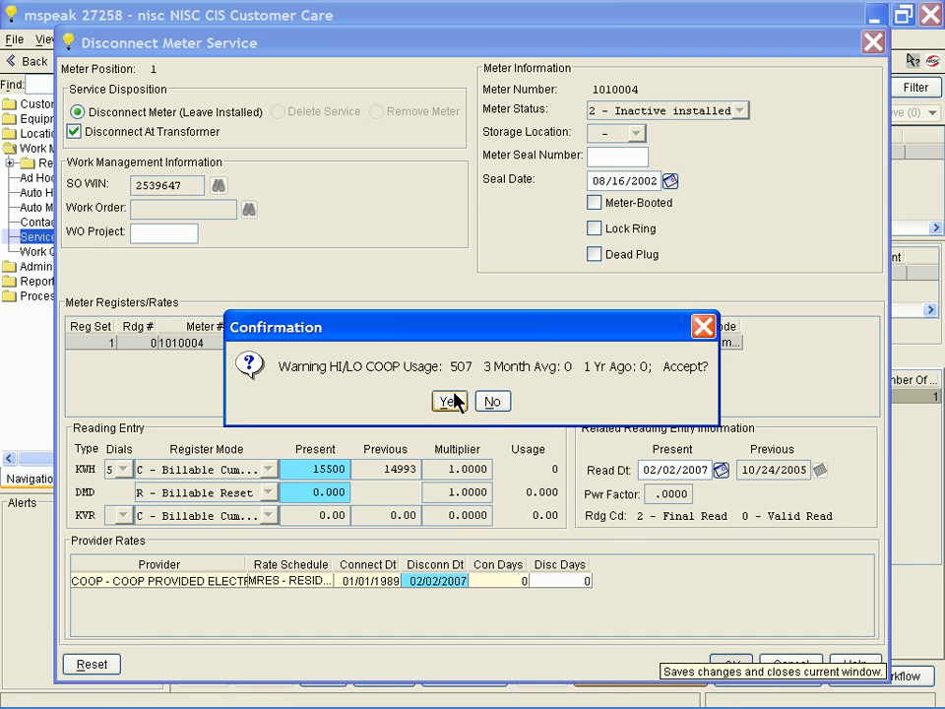
left_click(449, 402)
left_click(730, 665)
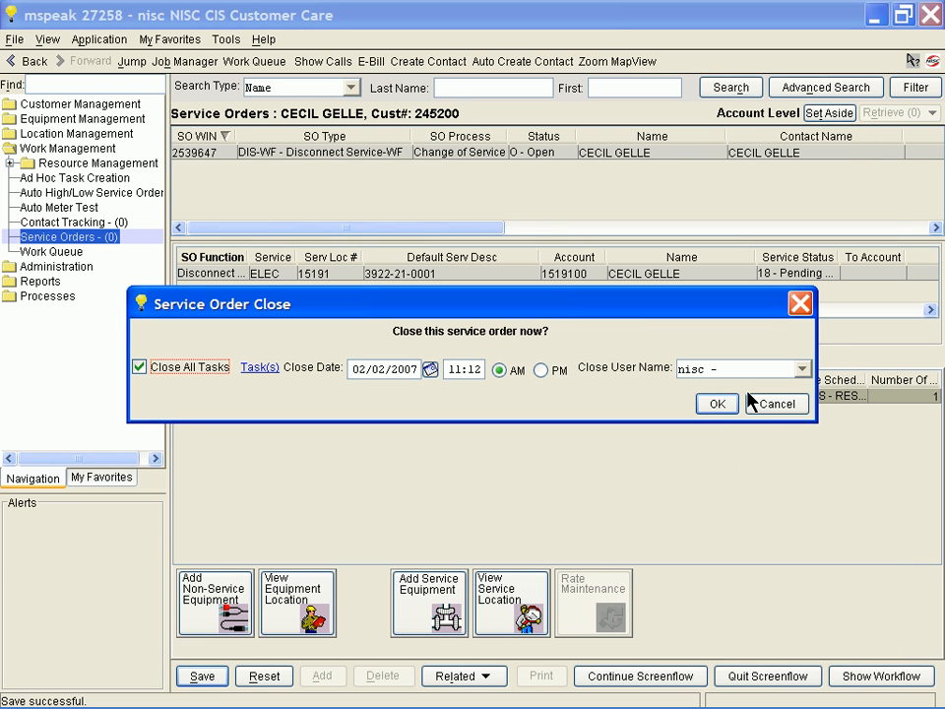
left_click(718, 404)
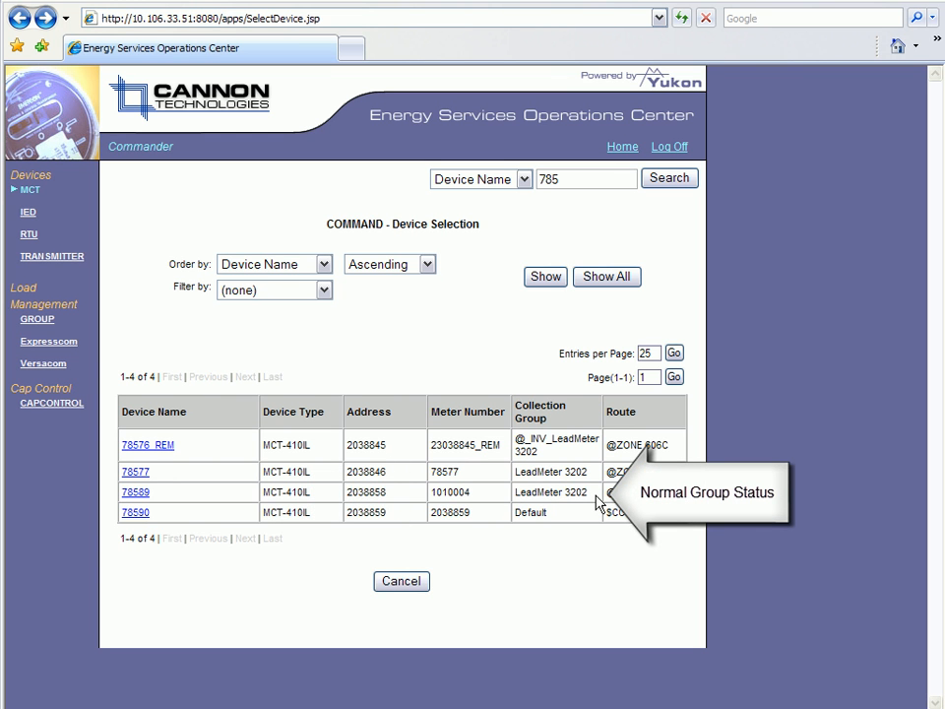
Refresh the Yukon device list, and in NISC CIS Customer Care create a RECS-WF - Reconnect-Same Customer-WF order for the account of meter 1010004.
key("F5")
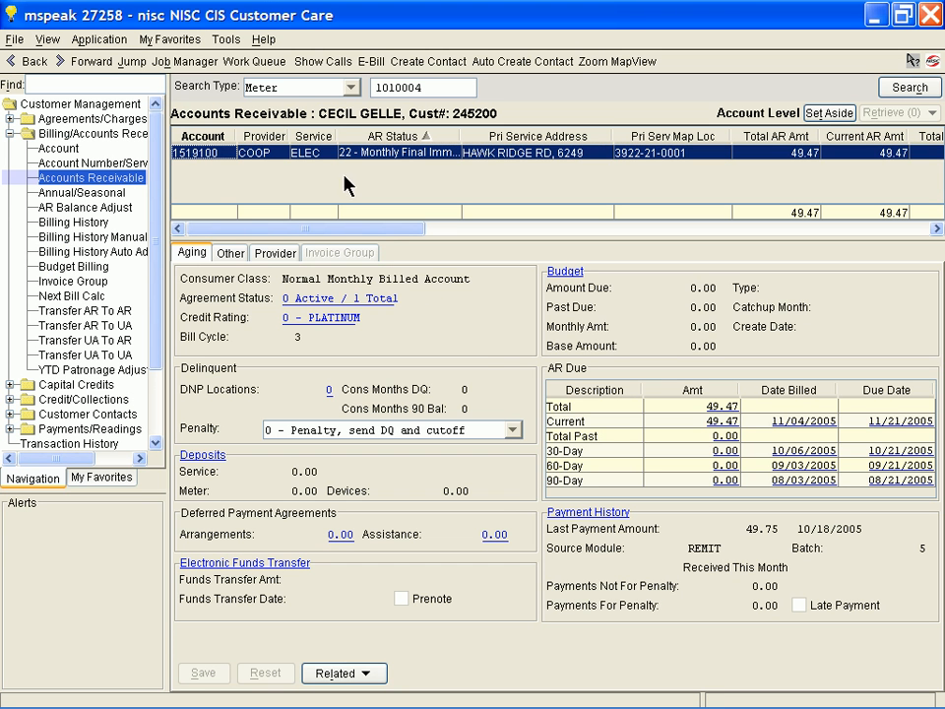
left_click(174, 39)
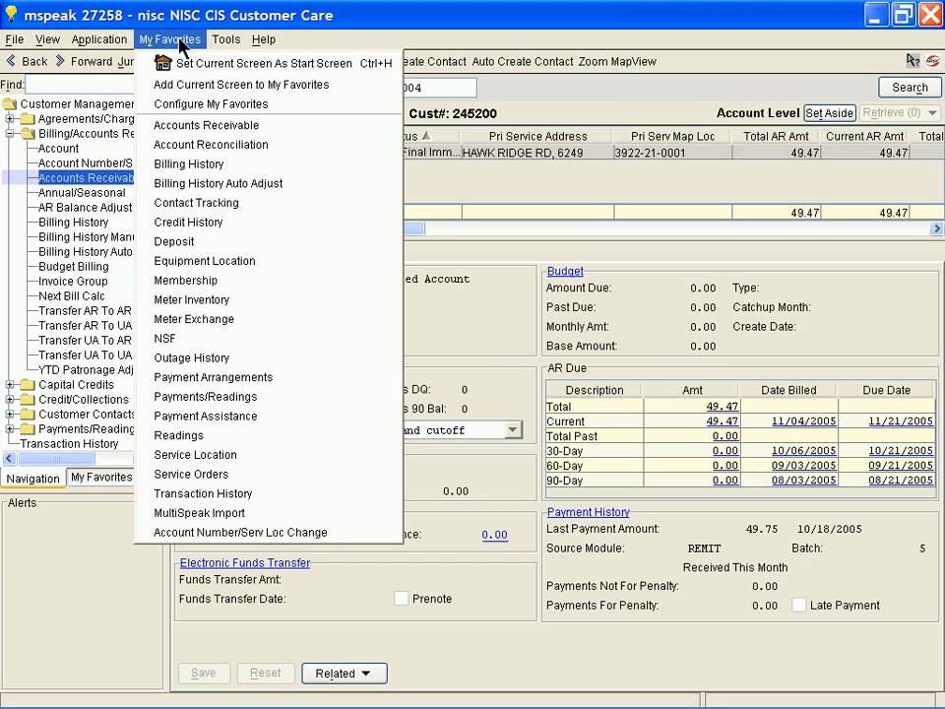
left_click(253, 475)
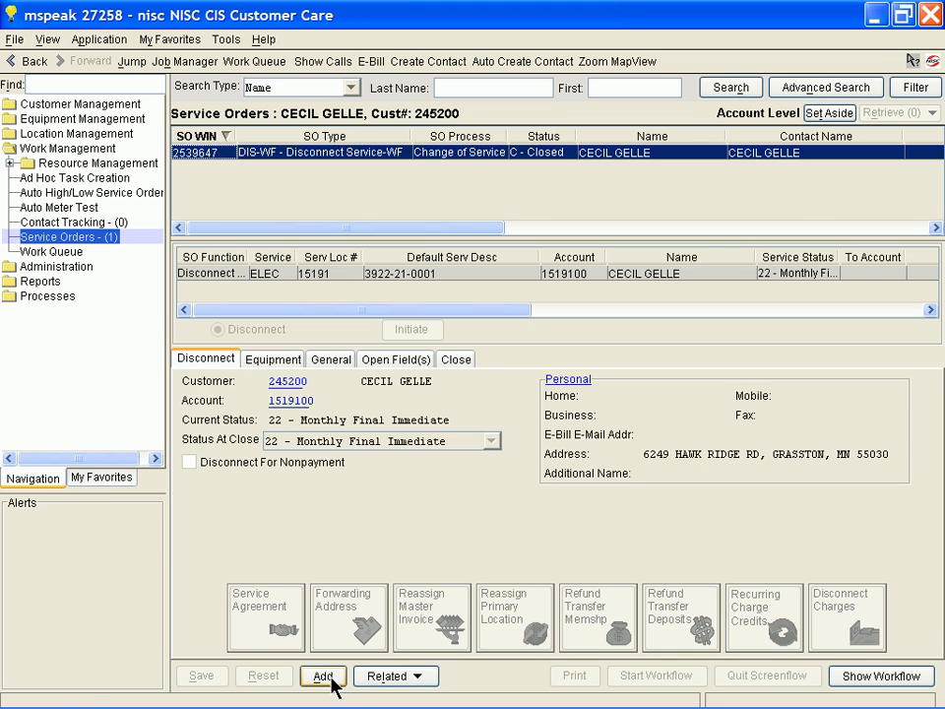
left_click(325, 676)
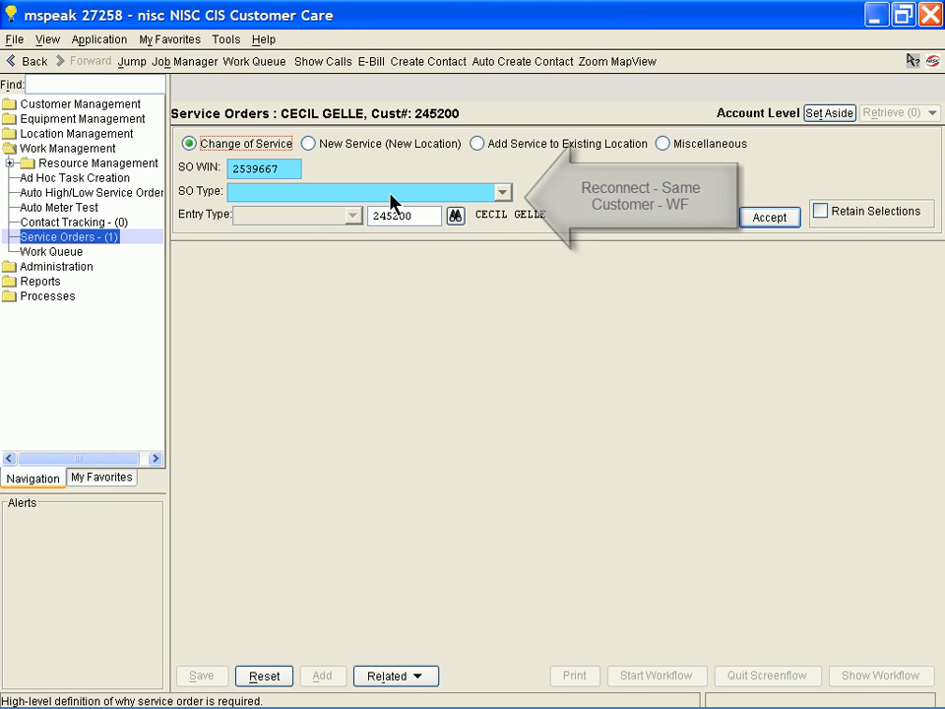
left_click(391, 197)
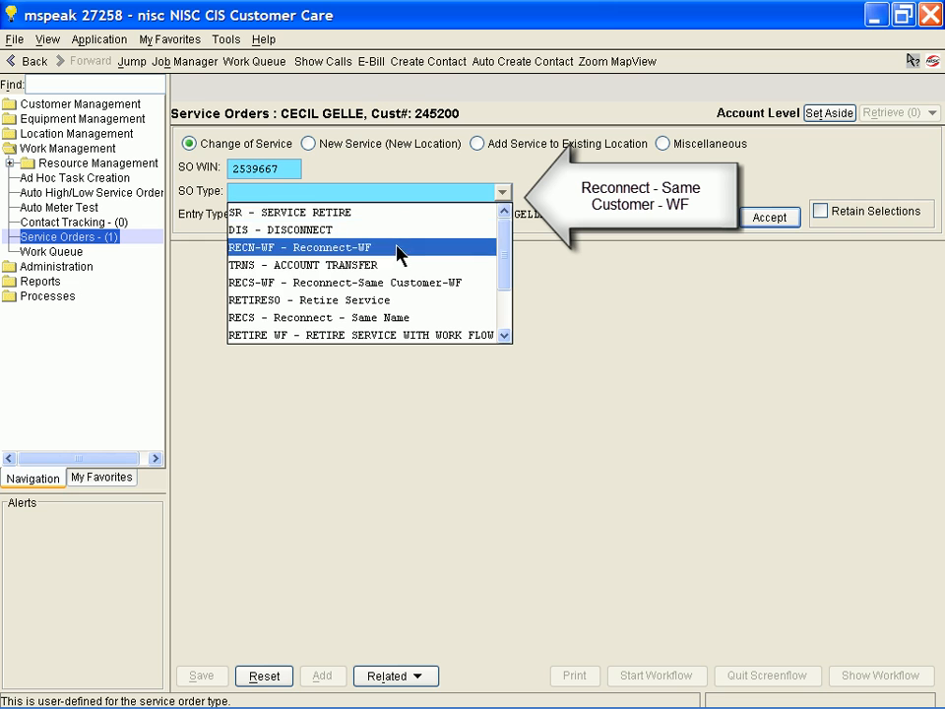
left_click(399, 284)
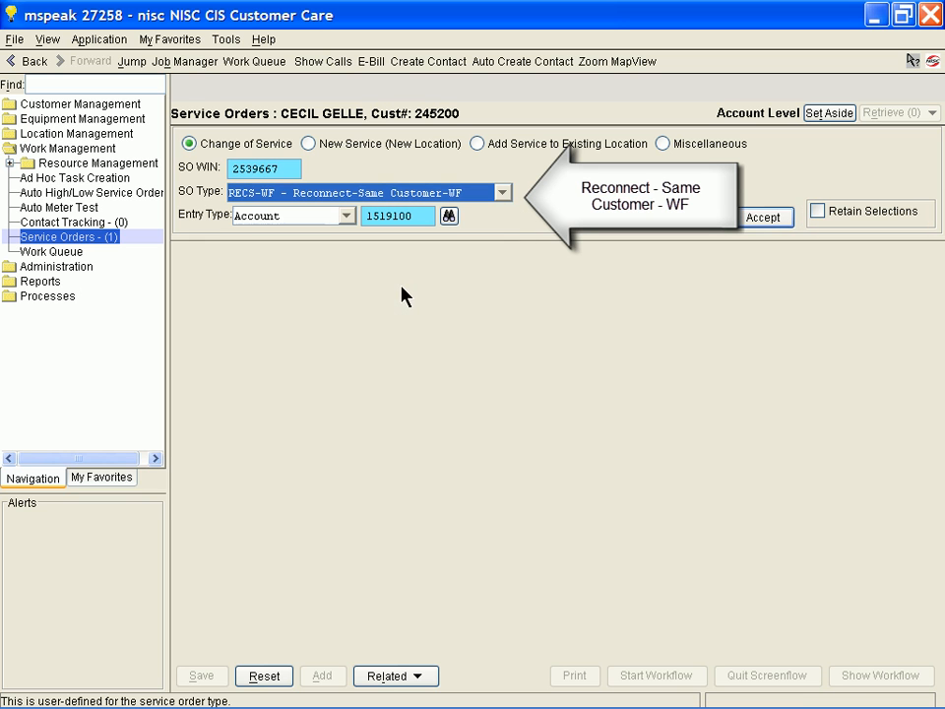
left_click(760, 218)
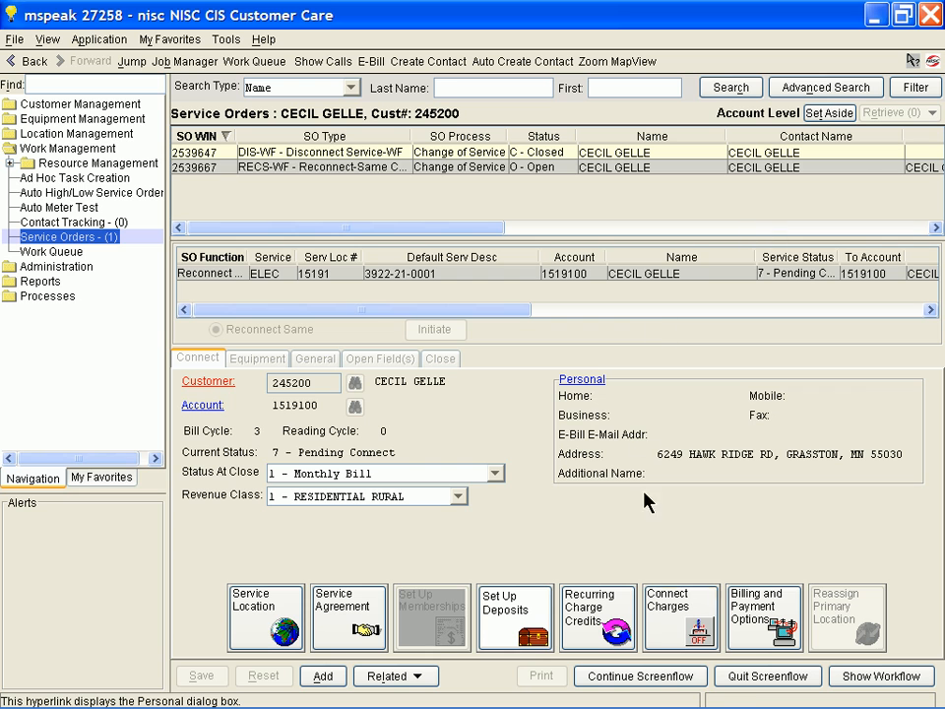
Process the connection of meter 1010004 with the previous reading of 15500 accepted, and close the reconnect service order.
left_click(647, 679)
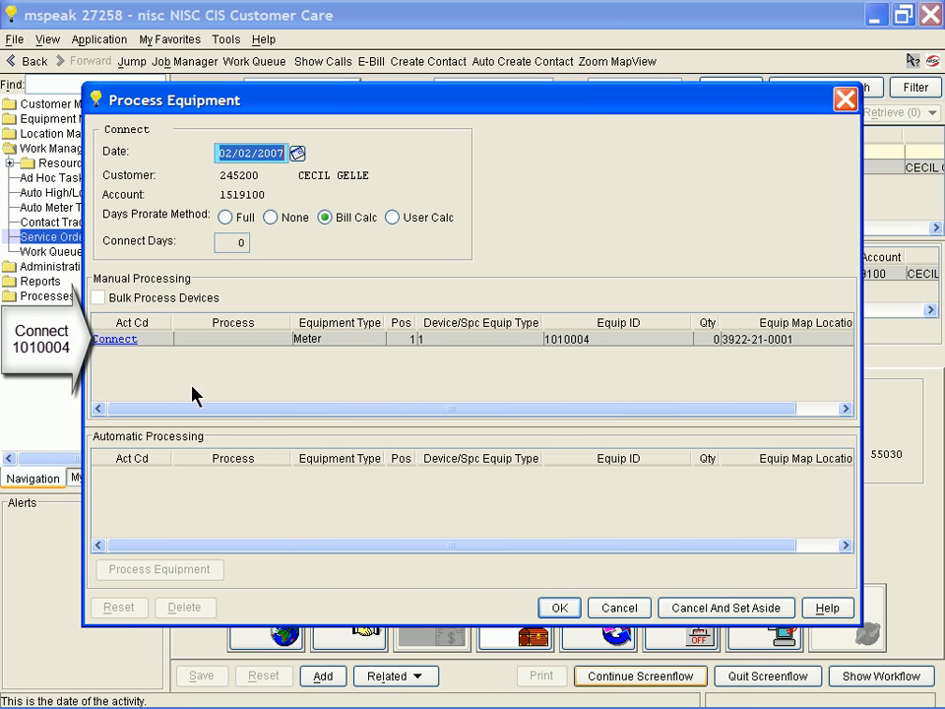
left_click(118, 339)
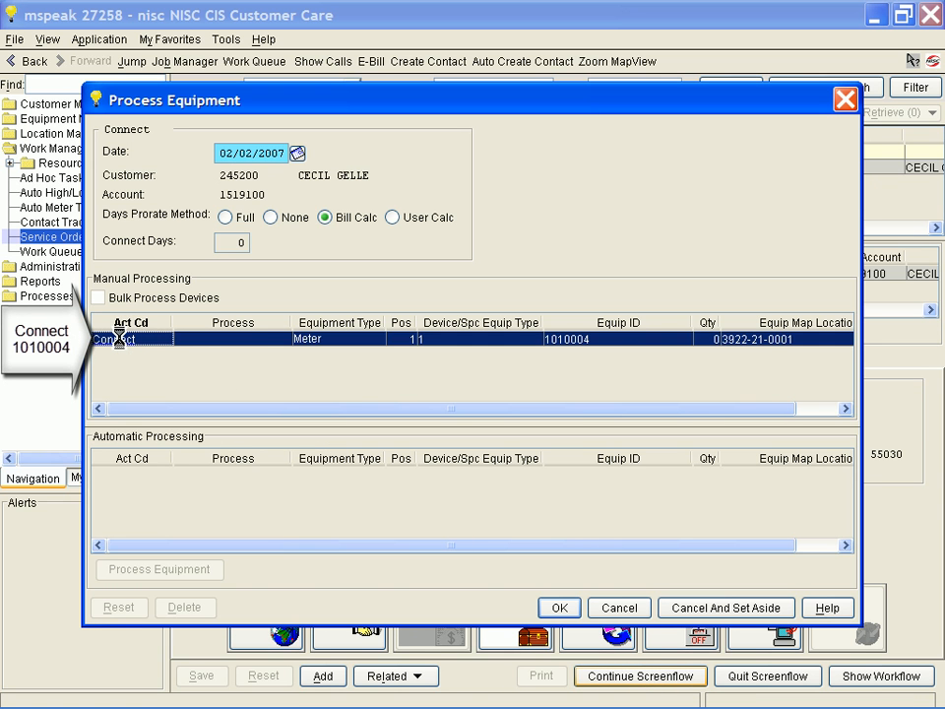
double_click(119, 339)
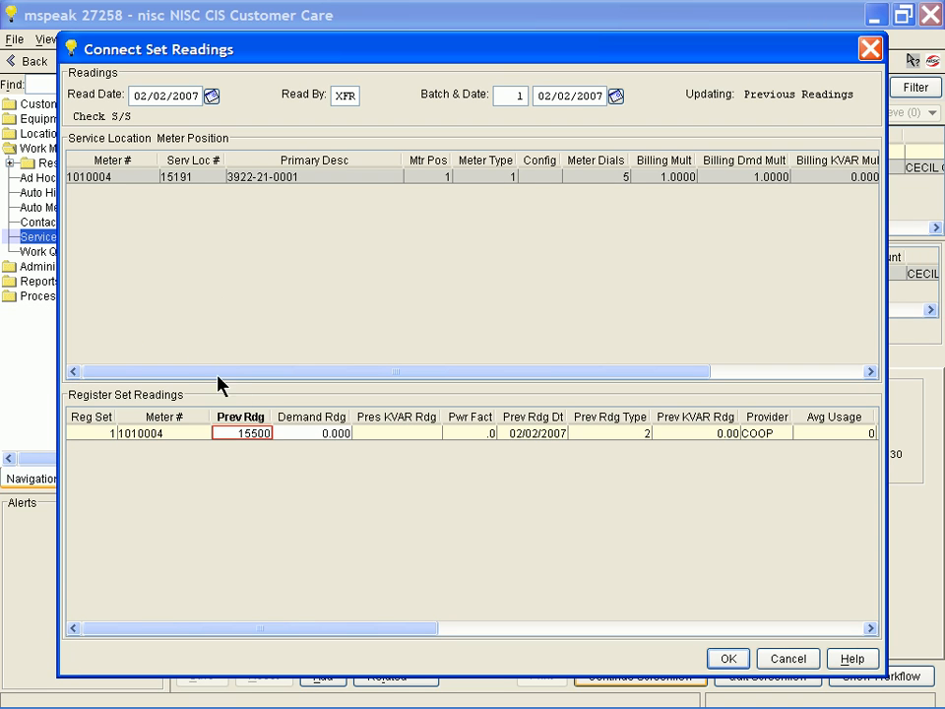
left_click(721, 659)
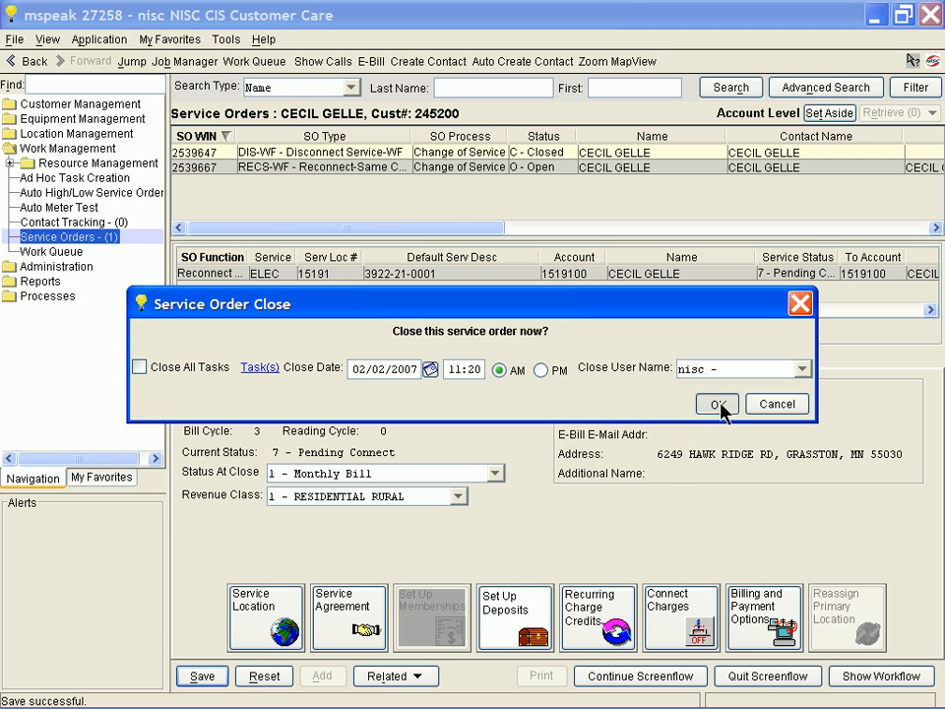
left_click(718, 407)
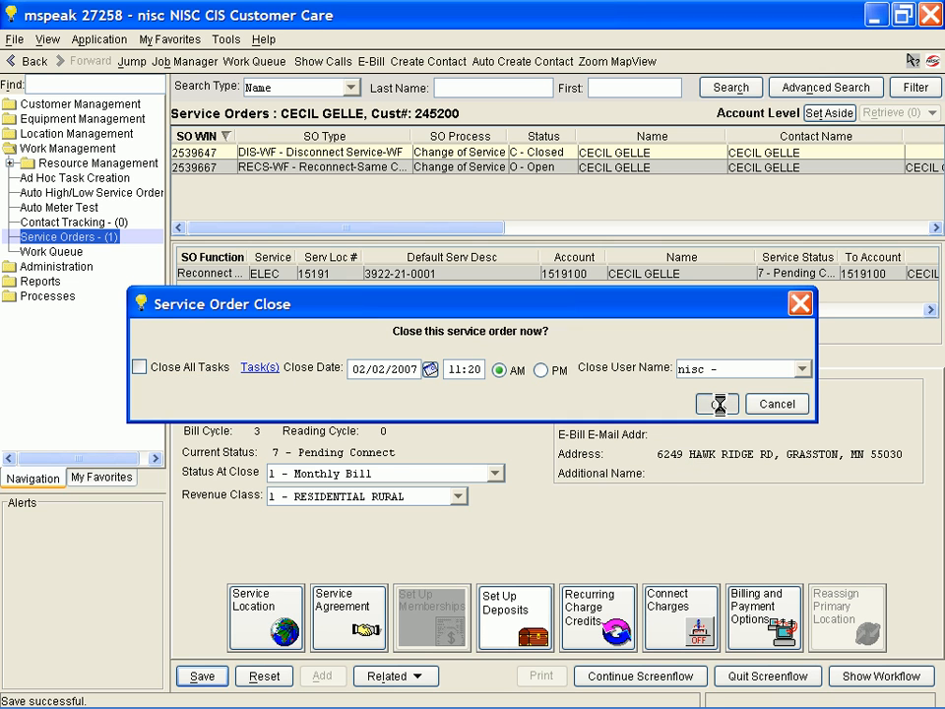